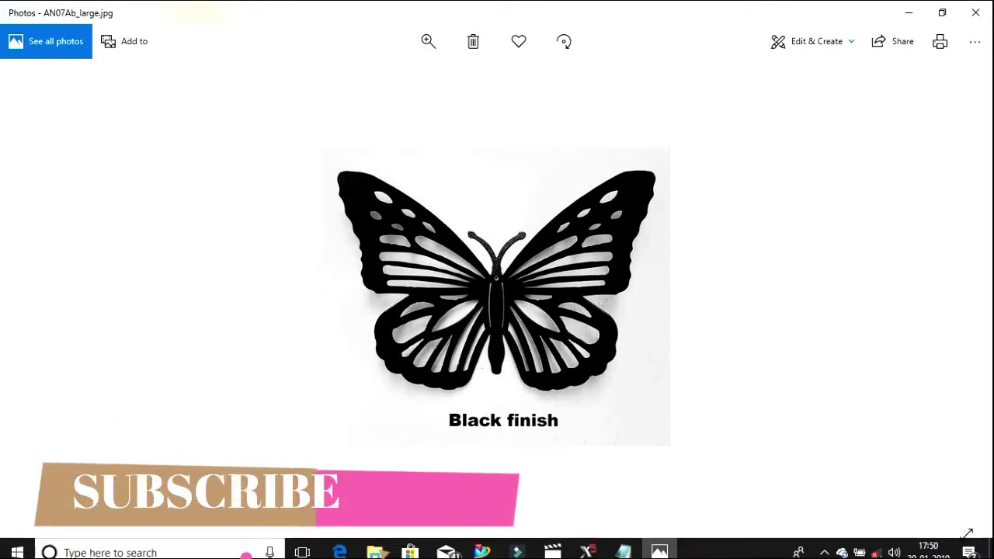
- Switch from the butterfly image in Photos to the empty Mastercam Mill X5 window
{"action": "left_click", "coordinate": [589, 545]}
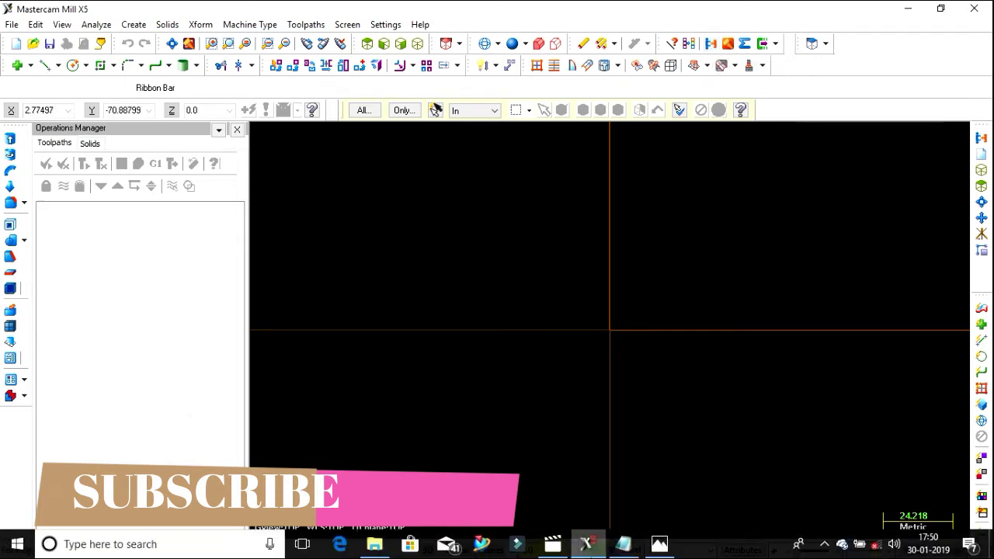
- Write a Notepad note reading '*go to run user application'
{"action": "left_click", "coordinate": [628, 545]}
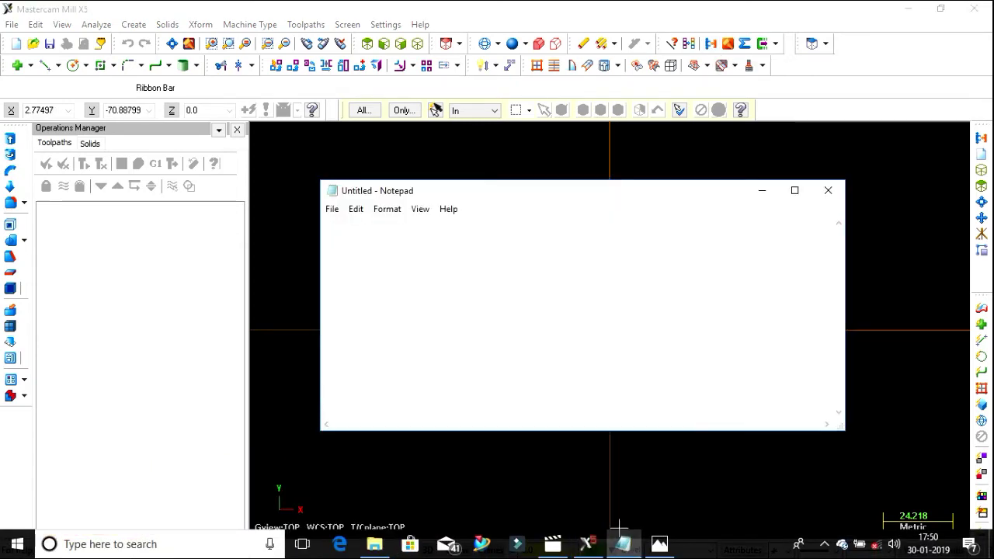
{"action": "type", "text": "go to run user application"}
{"action": "left_click", "coordinate": [323, 233]}
{"action": "type", "text": "8"}
{"action": "key", "text": "BackSpace"}
{"action": "type", "text": "*"}
{"action": "key", "text": "Right"}
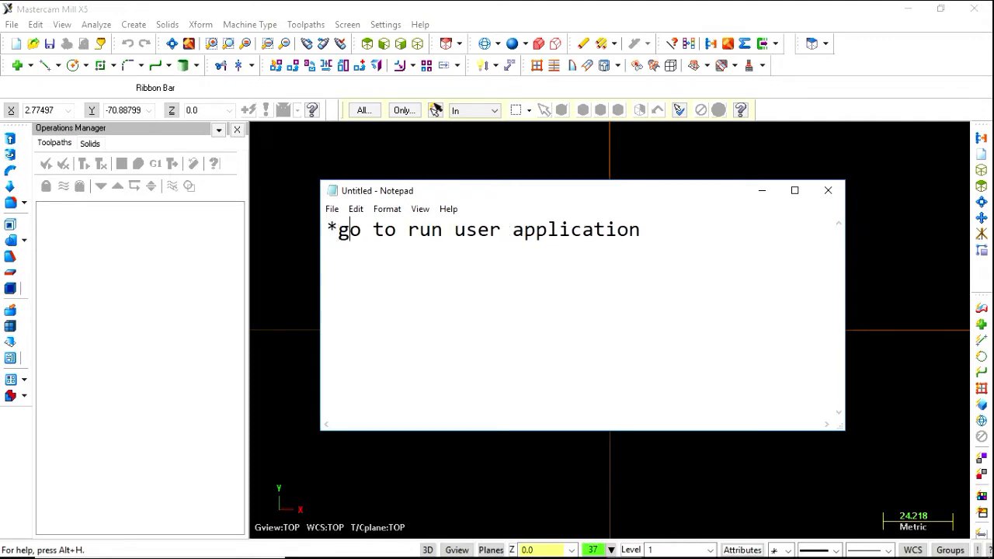
- Start Run User Application and scroll the chooks folder file dialog, moving it aside
{"action": "left_click", "coordinate": [709, 46]}
{"action": "scroll", "coordinate": [410, 237], "scroll_direction": "down", "scroll_amount": 2}
{"action": "scroll", "coordinate": [410, 237], "scroll_direction": "down", "scroll_amount": 5}
{"action": "scroll", "coordinate": [400, 235], "scroll_direction": "down", "scroll_amount": 1}
{"action": "scroll", "coordinate": [393, 233], "scroll_direction": "down", "scroll_amount": 4}
{"action": "scroll", "coordinate": [396, 244], "scroll_direction": "down", "scroll_amount": 4}
{"action": "scroll", "coordinate": [350, 253], "scroll_direction": "down", "scroll_amount": 2}
{"action": "left_click_drag", "start_coordinate": [311, 111], "coordinate": [225, 66]}
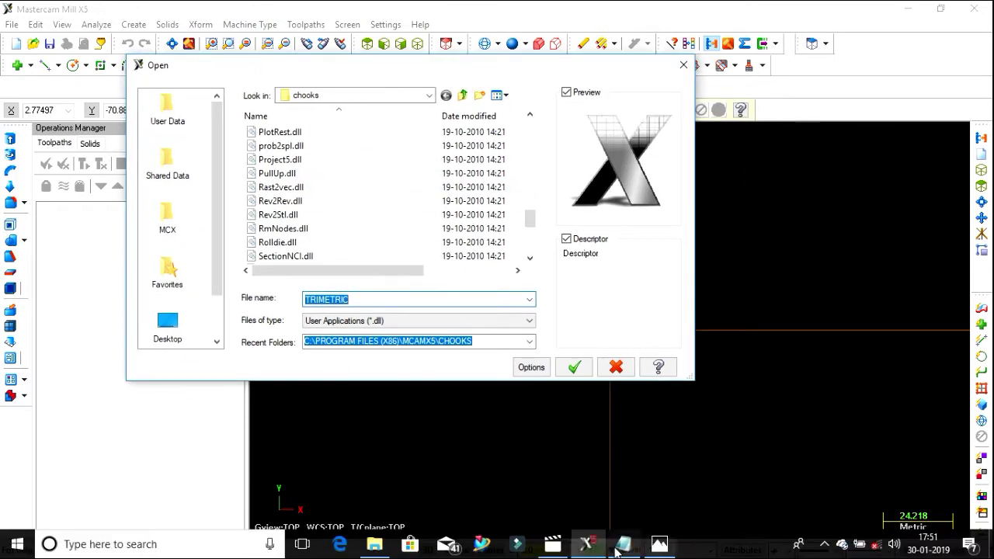
- Add a second note line reading 'than open rast2vec.dlll'
{"action": "key", "text": "alt+Tab"}
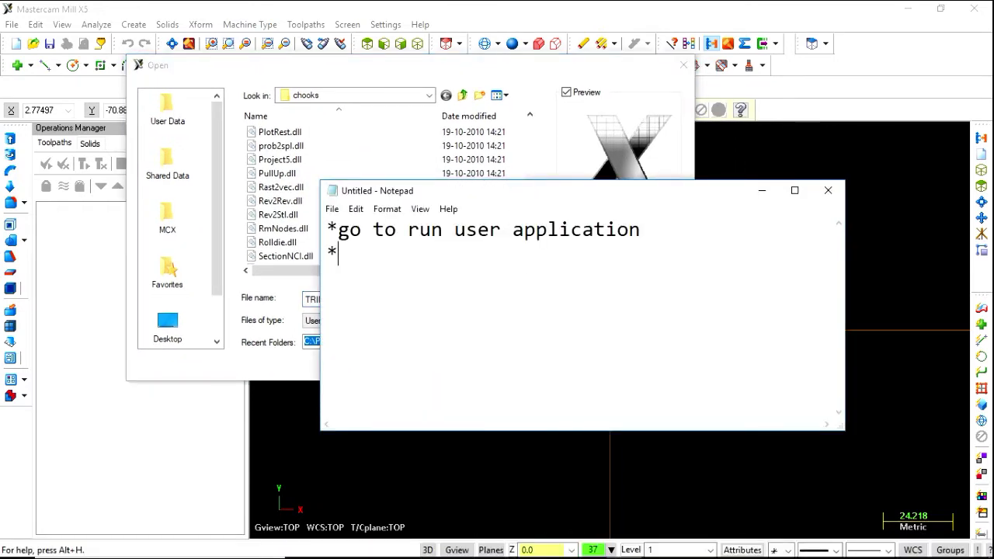
{"action": "type", "text": "than open rast2vec."}
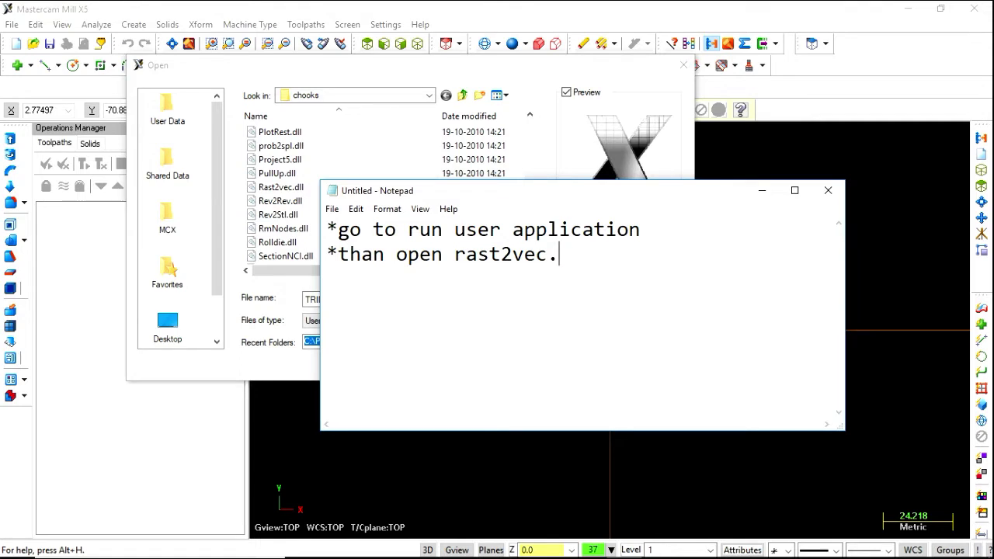
{"action": "type", "text": "dlll"}
- Select Rast2vec.dll in the chooks folder and run it, merging with current geometry
{"action": "left_click", "coordinate": [763, 190]}
{"action": "left_click", "coordinate": [281, 187]}
{"action": "left_click", "coordinate": [580, 374]}
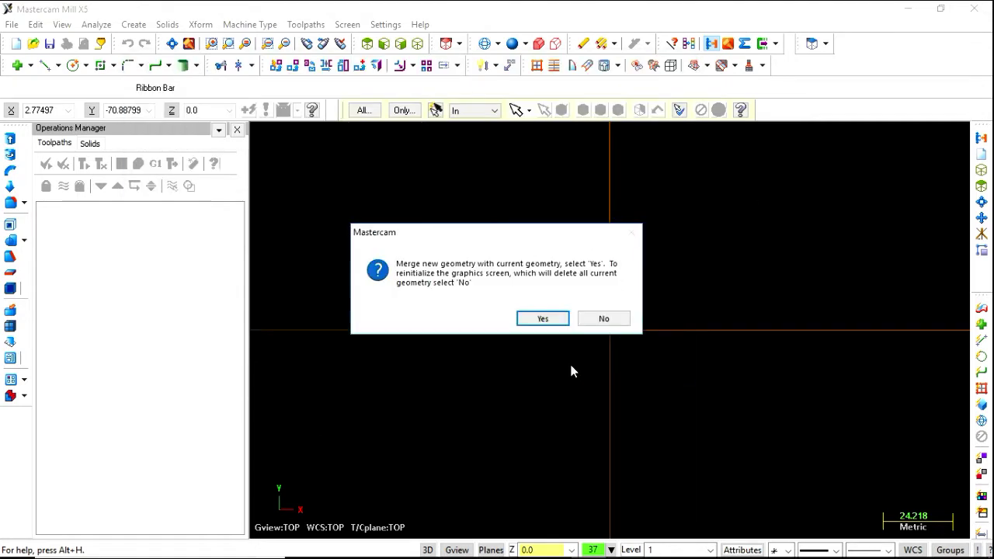
{"action": "left_click", "coordinate": [543, 319]}
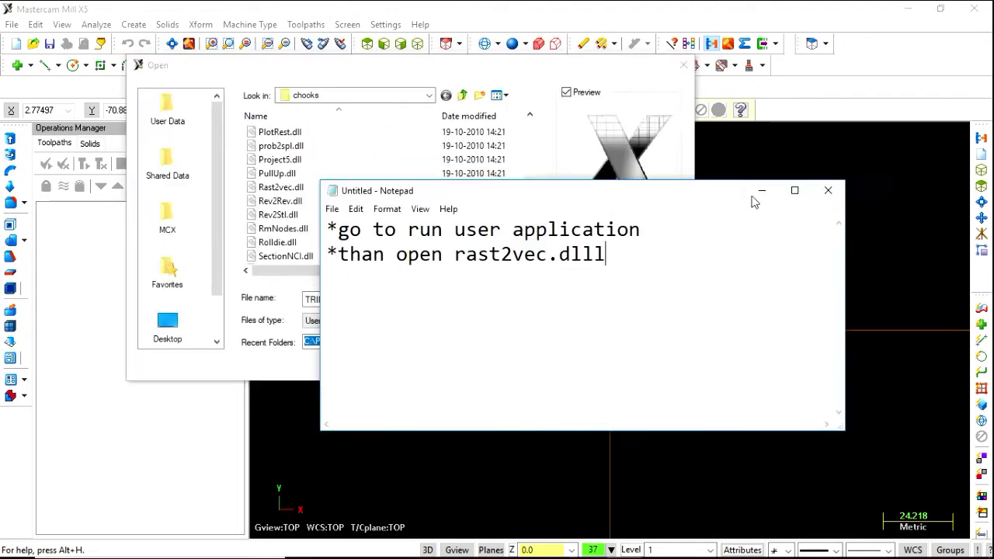
{"action": "left_click", "coordinate": [764, 195]}
{"action": "left_click", "coordinate": [266, 187]}
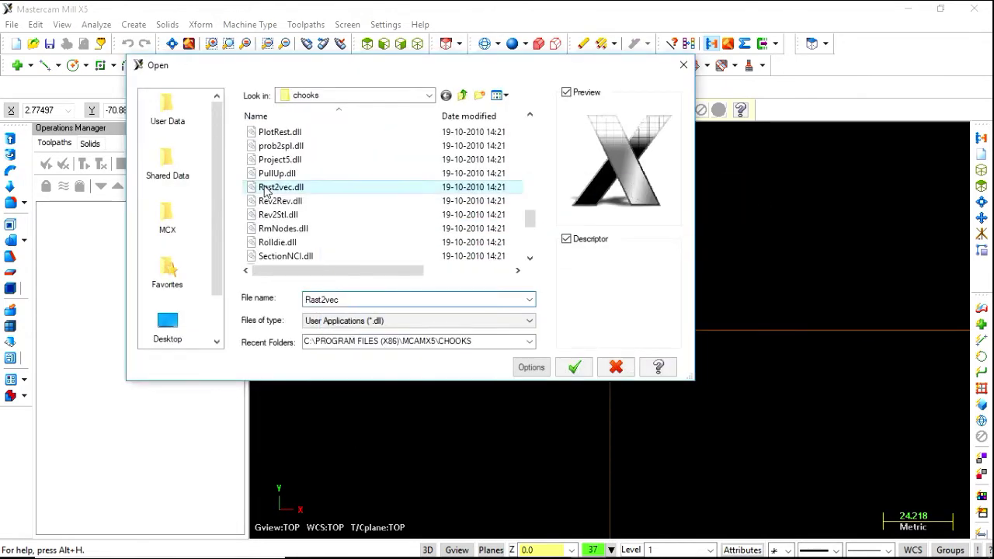
{"action": "left_click", "coordinate": [574, 367]}
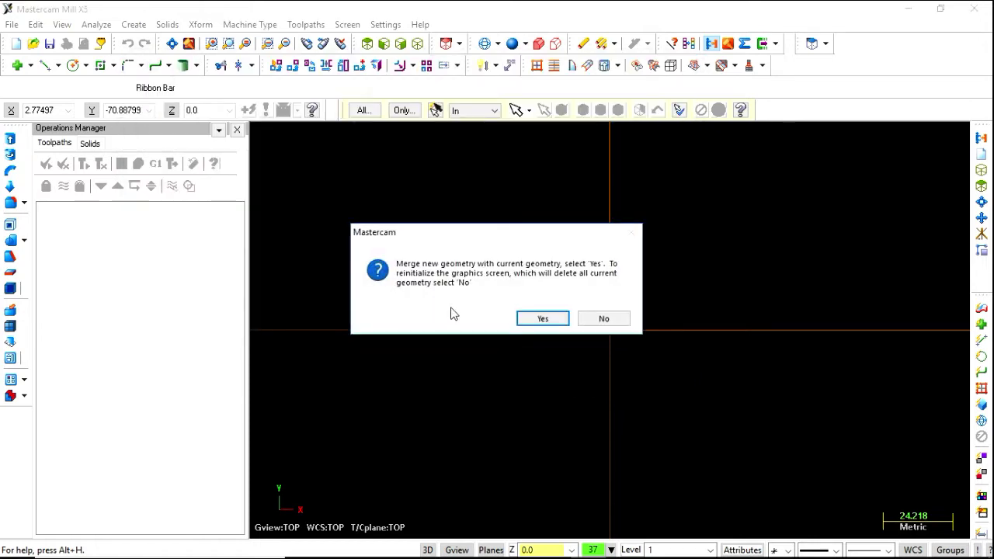
- Merge geometry, open AN07Ab_large, lower the black-and-white threshold, and vectorize the image
{"action": "left_click", "coordinate": [545, 319]}
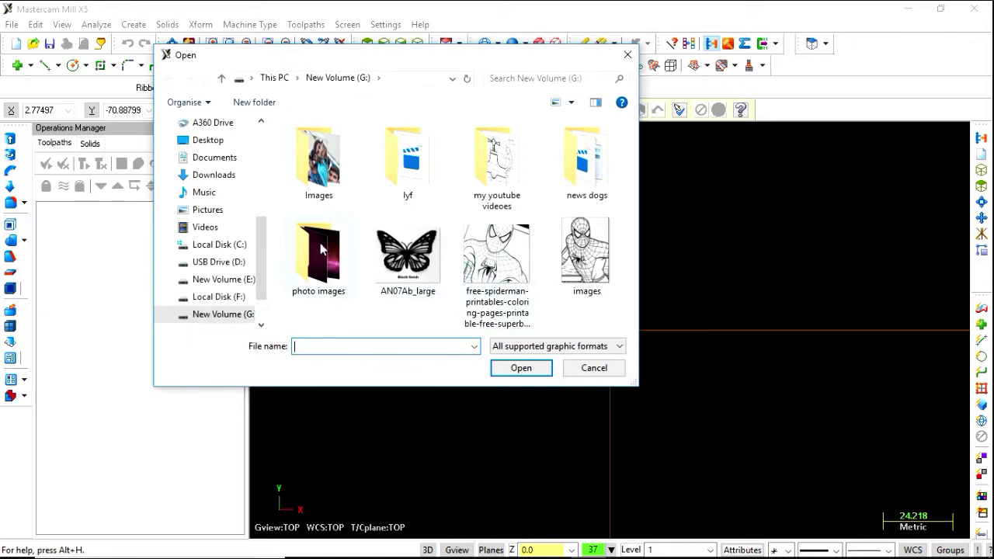
{"action": "left_click", "coordinate": [403, 258]}
{"action": "left_click", "coordinate": [530, 376]}
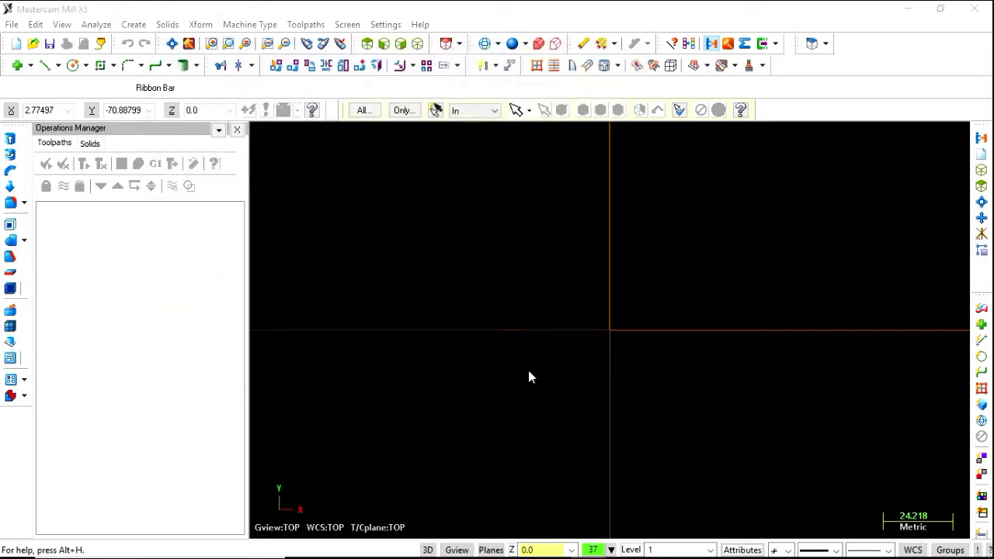
{"action": "left_click", "coordinate": [508, 380]}
{"action": "left_click", "coordinate": [509, 380]}
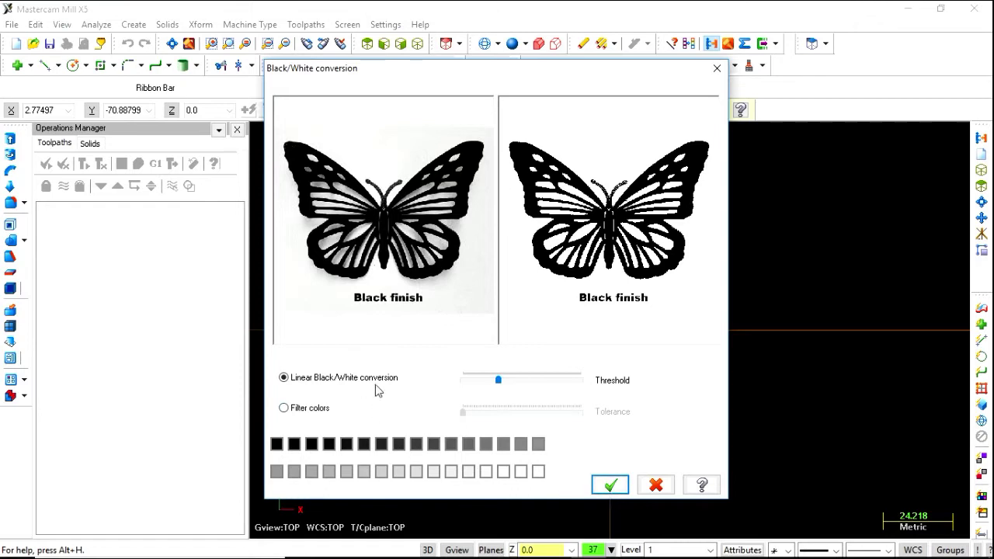
{"action": "left_click", "coordinate": [612, 485]}
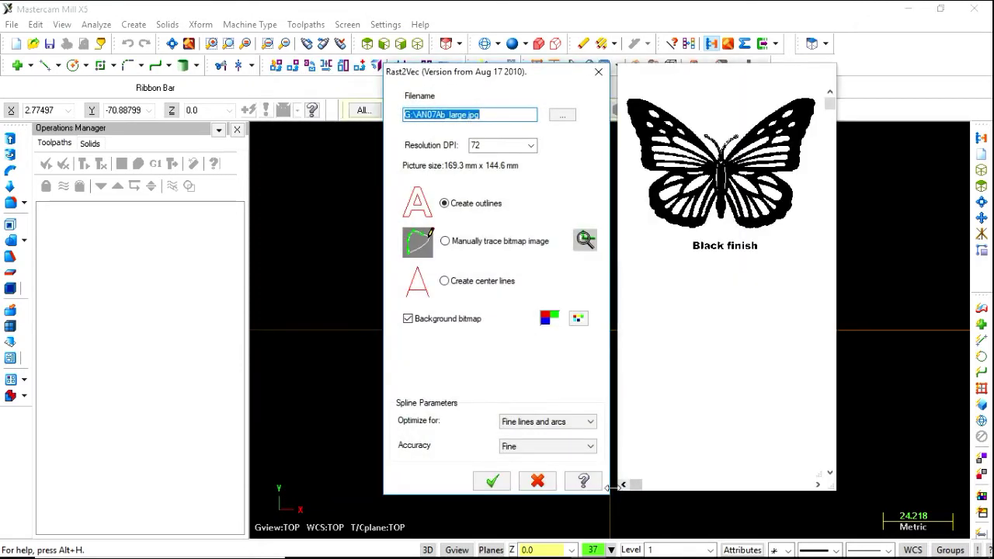
{"action": "left_click", "coordinate": [477, 482]}
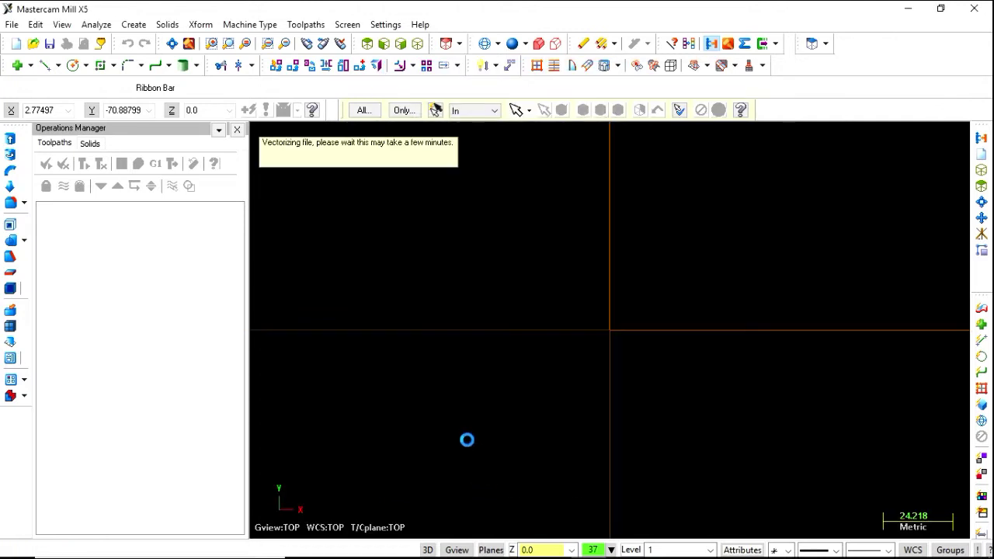
- Raise the smoothing toward maximum, apply it, close Smooth Geometry, and exit Rast2vec
{"action": "left_click", "coordinate": [332, 171]}
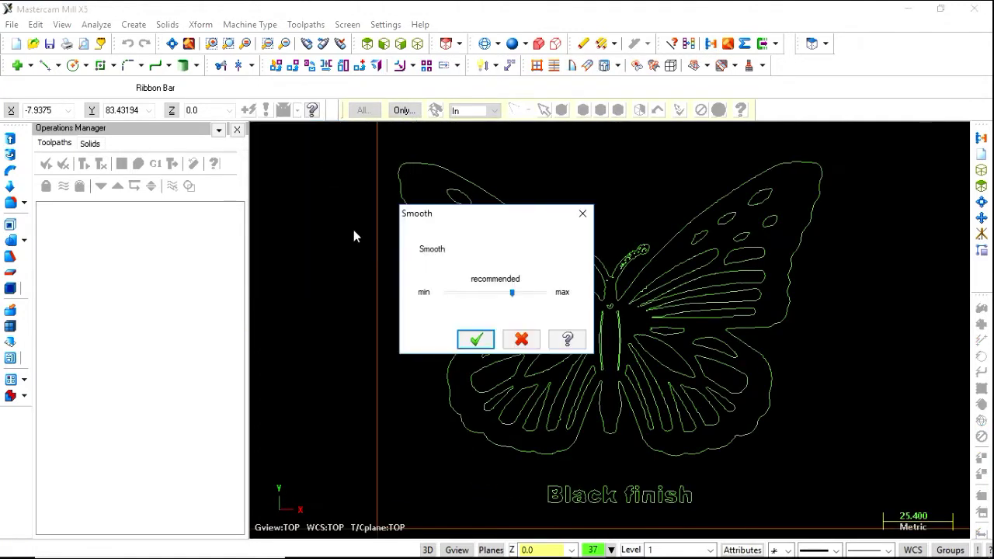
{"action": "left_click", "coordinate": [531, 293]}
{"action": "left_click", "coordinate": [476, 340]}
{"action": "left_click", "coordinate": [299, 272]}
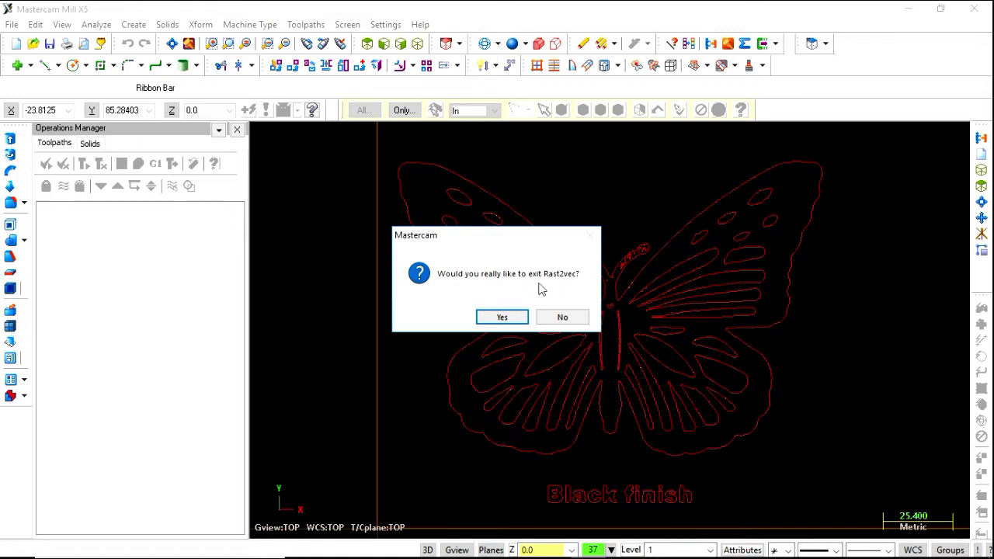
{"action": "left_click", "coordinate": [502, 317]}
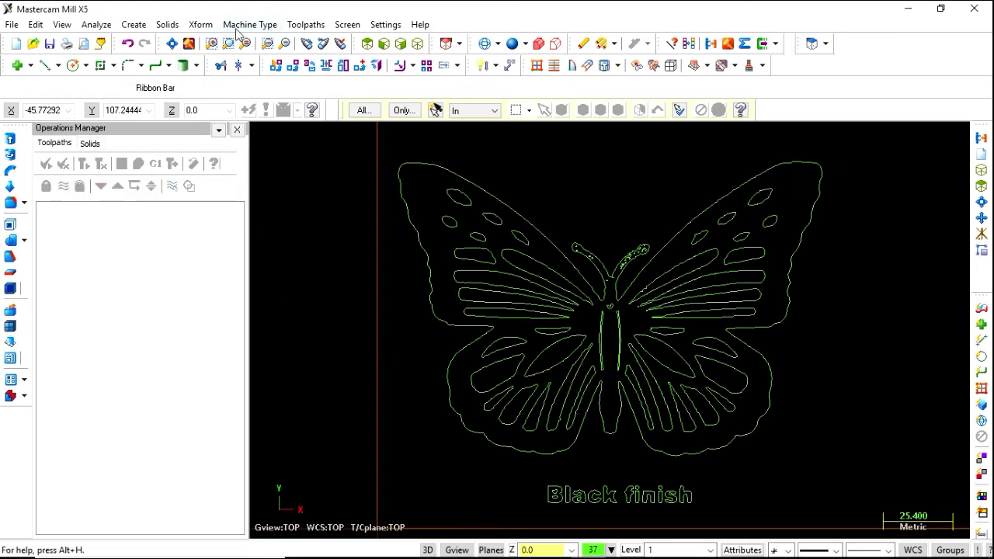
- Assign the Mill Default machine and start a Contour toolpath, accepting the NC name
{"action": "left_click", "coordinate": [253, 26]}
{"action": "mouse_move", "coordinate": [251, 41]}
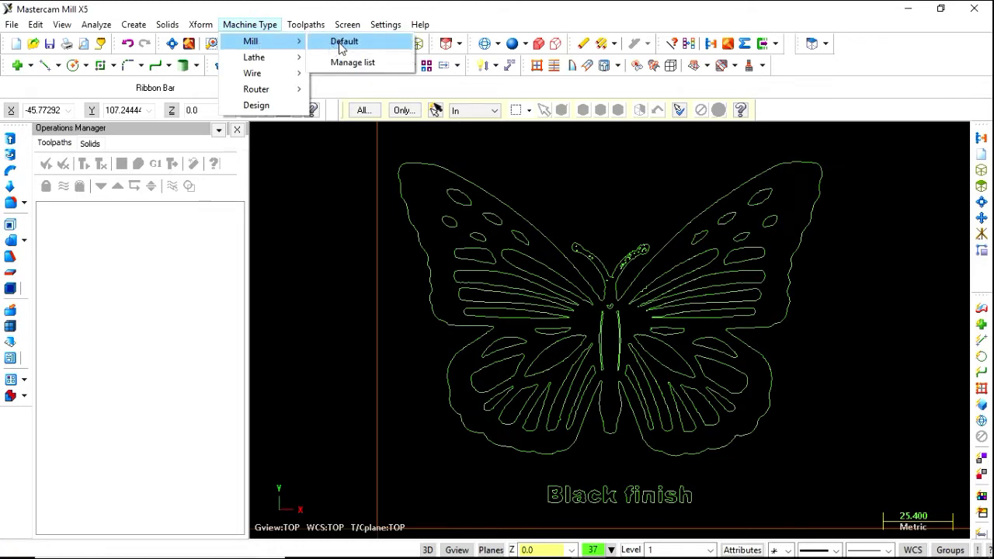
{"action": "left_click", "coordinate": [342, 45]}
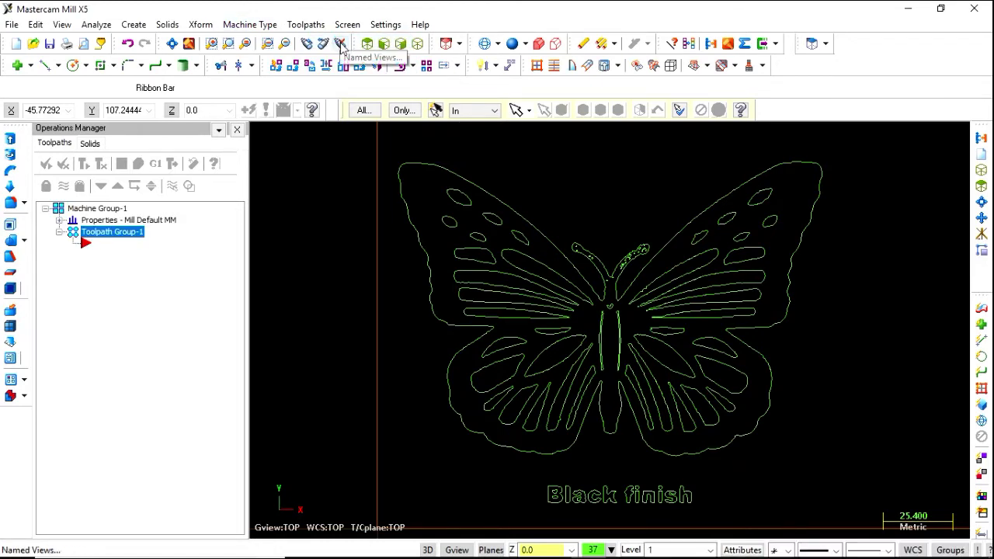
{"action": "left_click", "coordinate": [304, 26]}
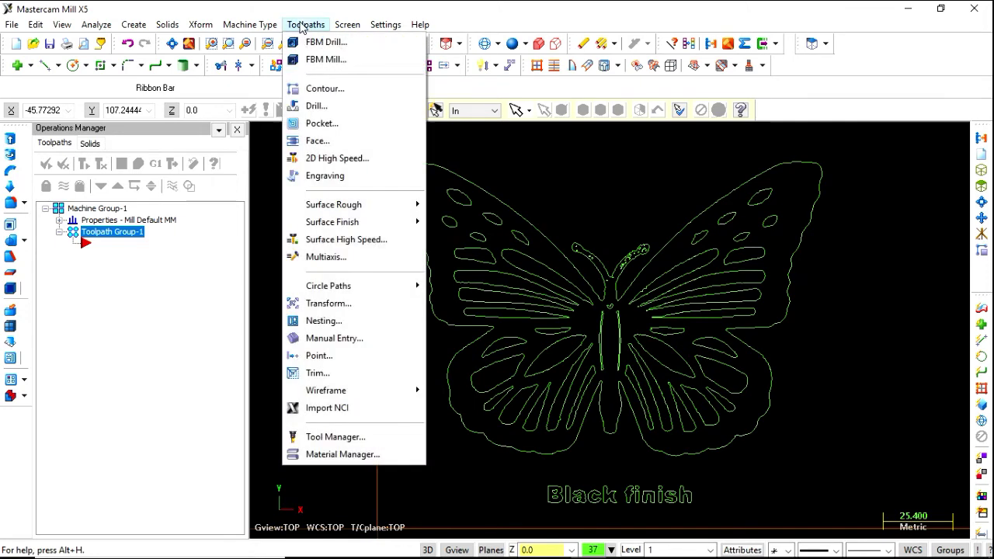
{"action": "left_click", "coordinate": [340, 91]}
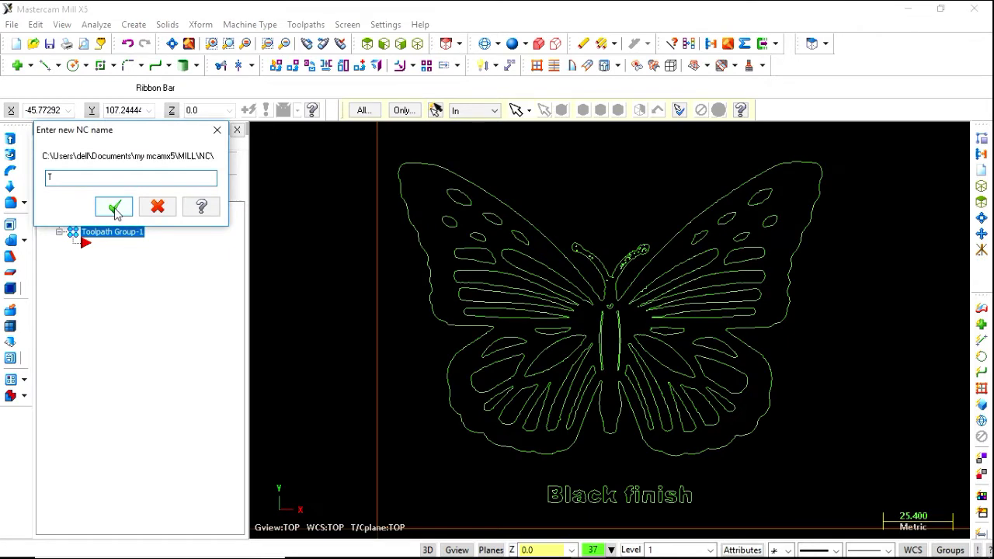
{"action": "left_click", "coordinate": [115, 208]}
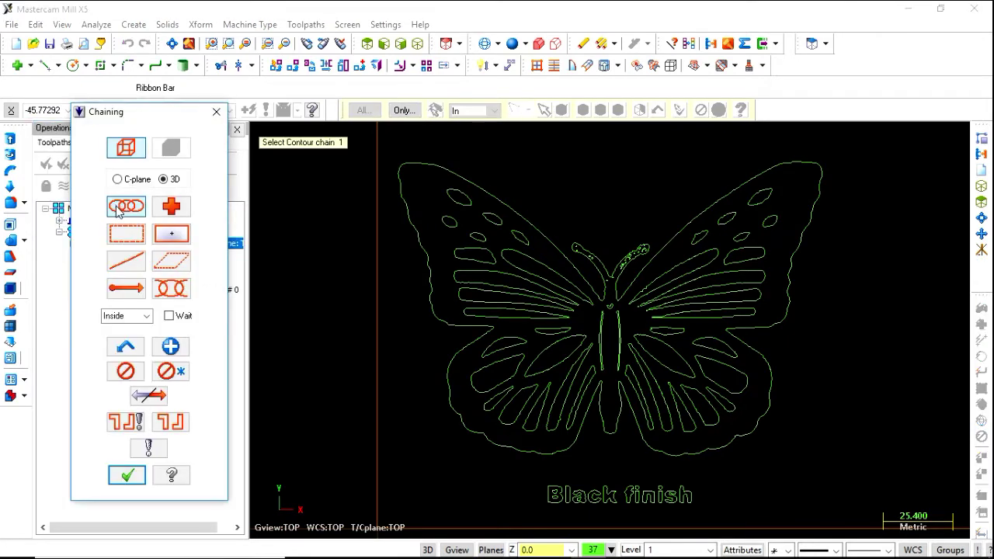
- Window-select all butterfly outlines as 116 contour chains and confirm the chaining
{"action": "left_click", "coordinate": [137, 232]}
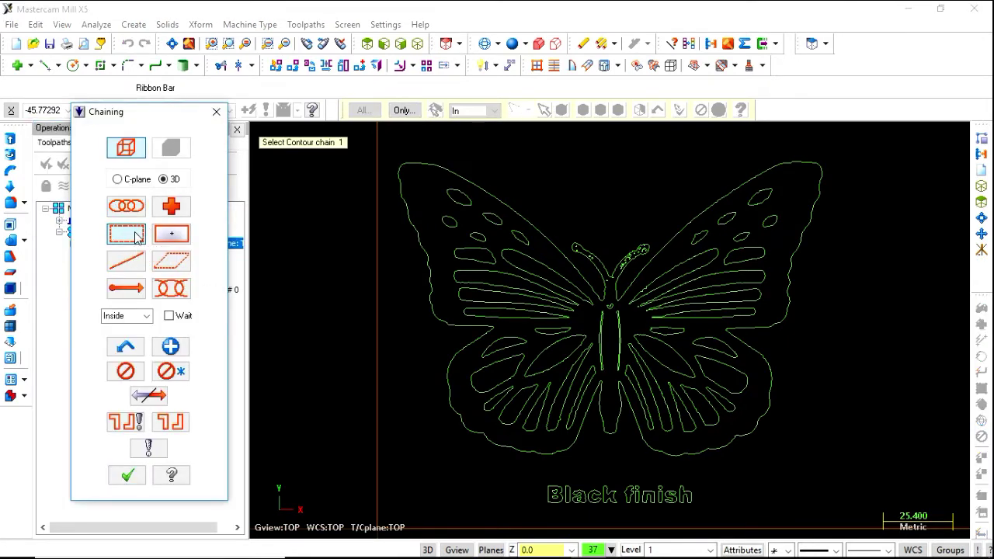
{"action": "left_click", "coordinate": [365, 134]}
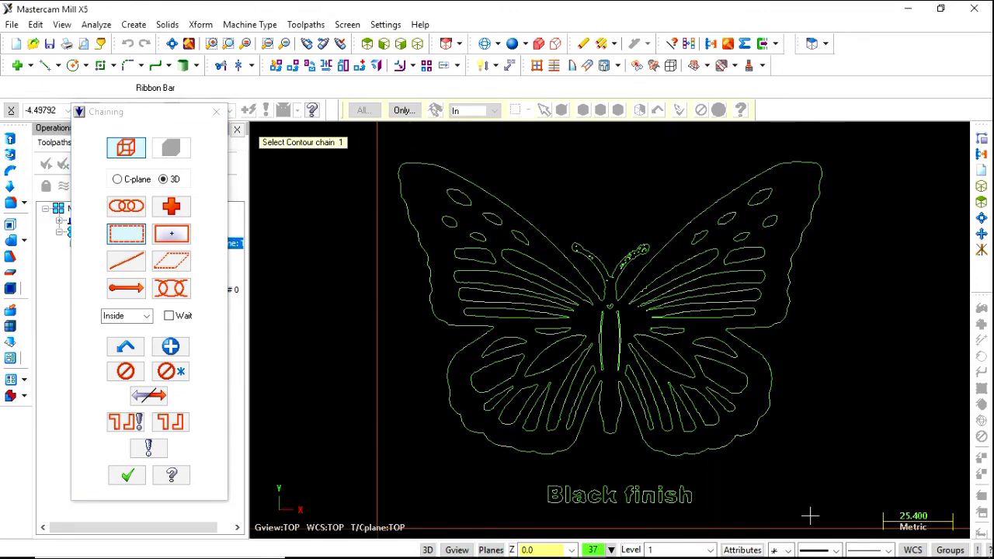
{"action": "left_click", "coordinate": [847, 519]}
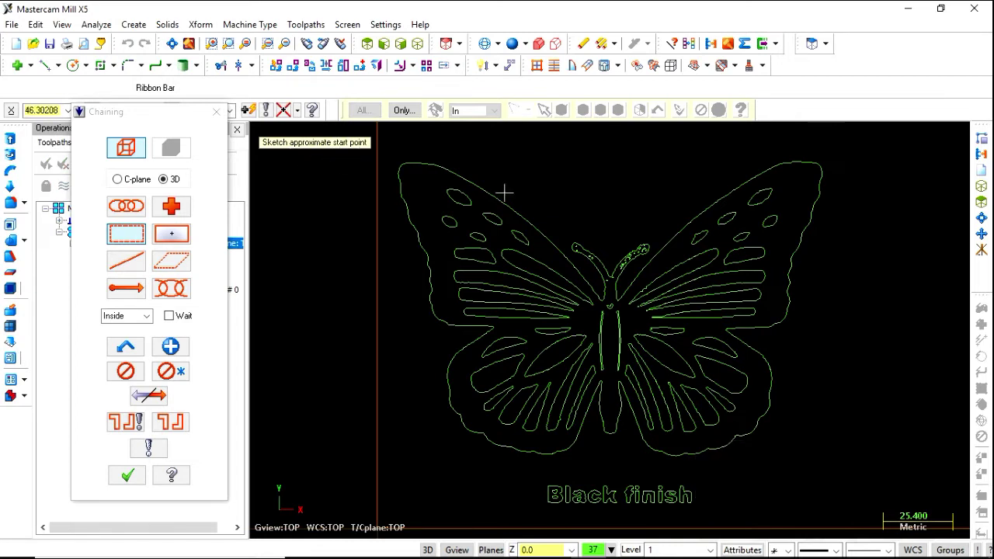
{"action": "left_click", "coordinate": [533, 222]}
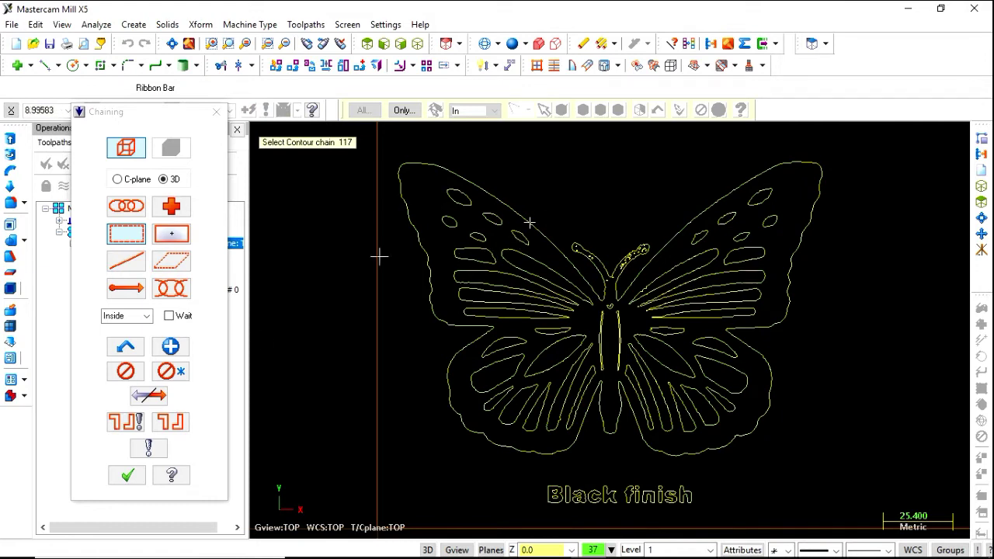
{"action": "left_click", "coordinate": [127, 477]}
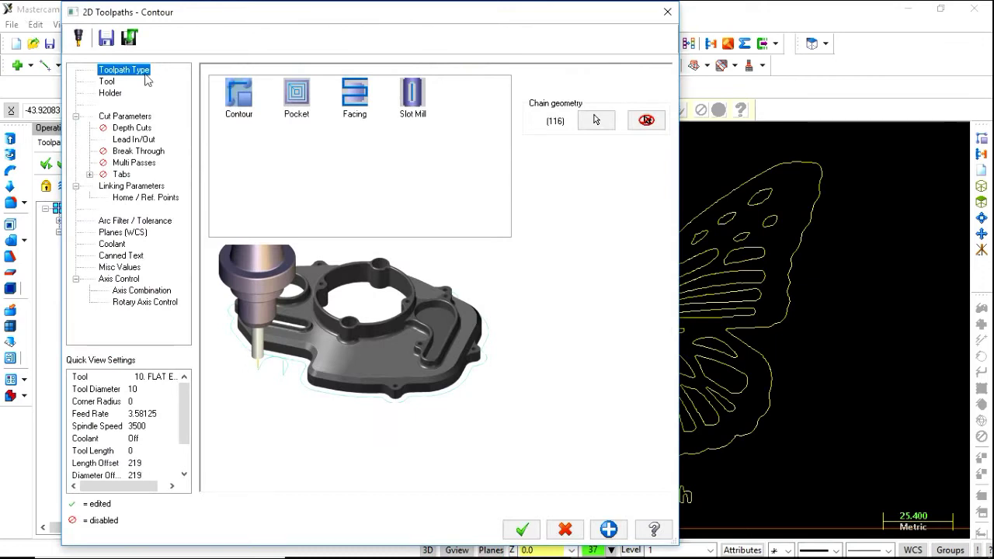
- Pick the 5 mm 30-degree engrave tool from the library, filtered to engrave tools
{"action": "left_click", "coordinate": [243, 97]}
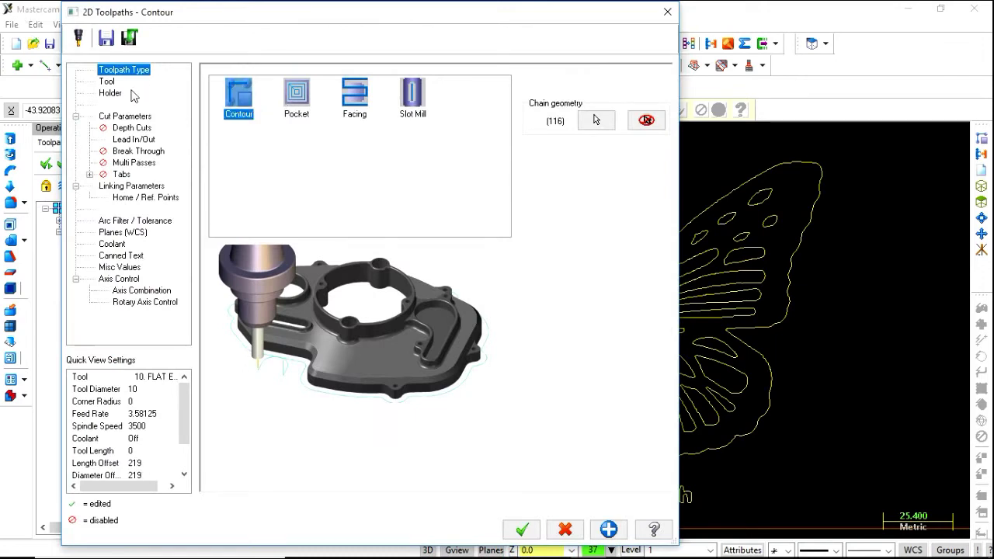
{"action": "left_click", "coordinate": [107, 83]}
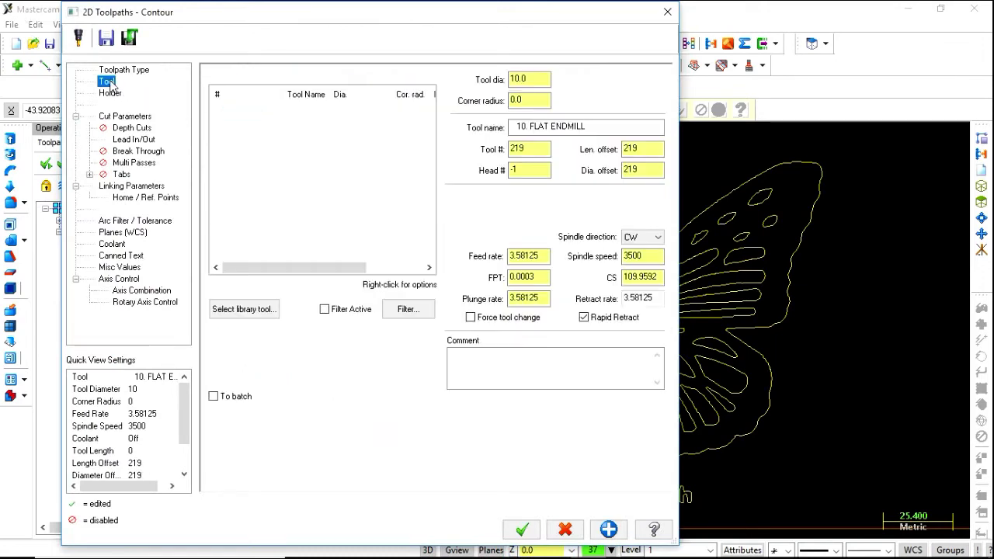
{"action": "left_click", "coordinate": [242, 309]}
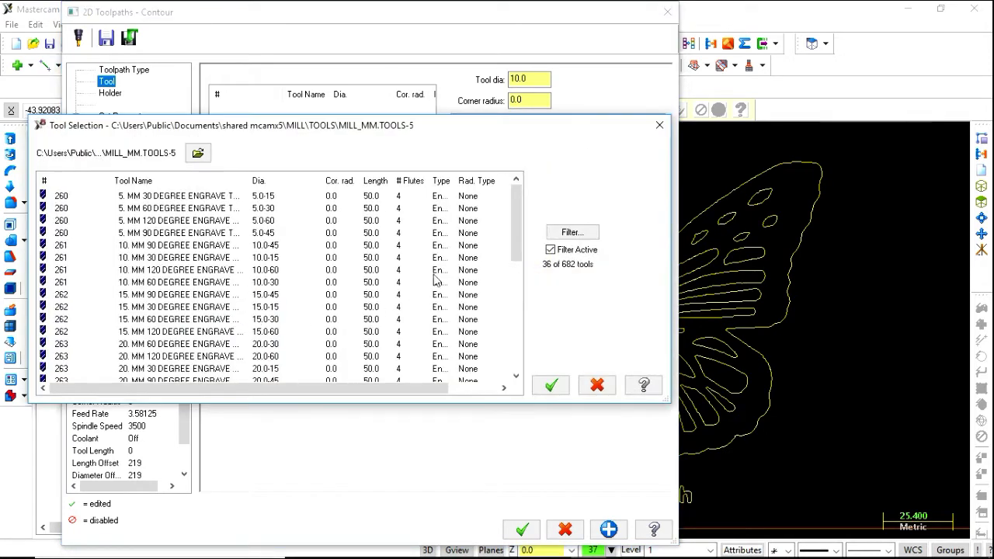
{"action": "left_click", "coordinate": [571, 234]}
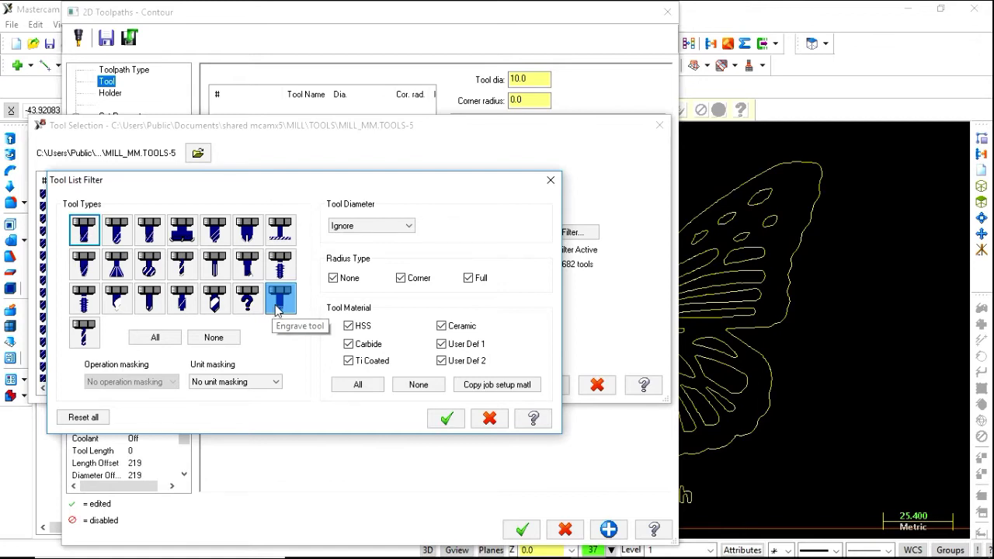
{"action": "left_click", "coordinate": [447, 419]}
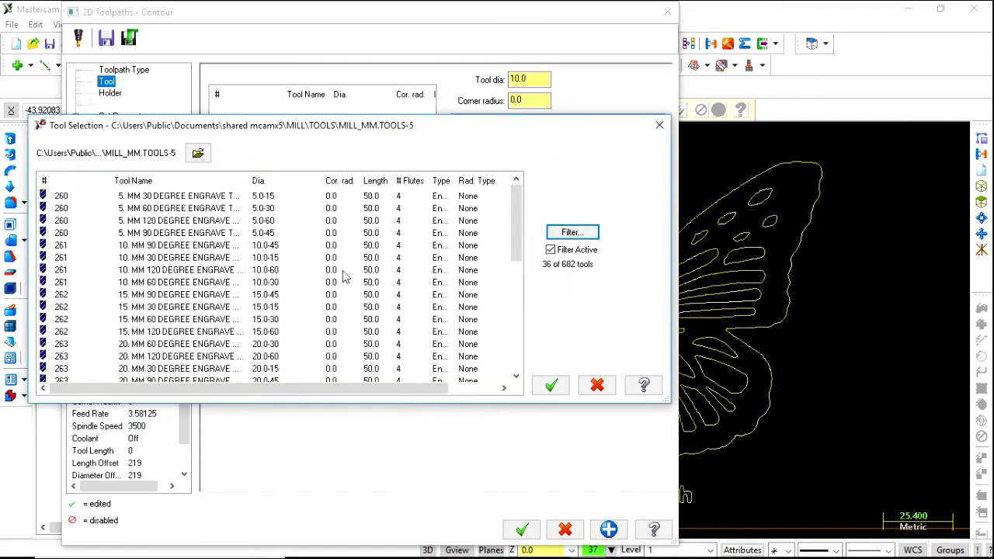
{"action": "left_click", "coordinate": [345, 199]}
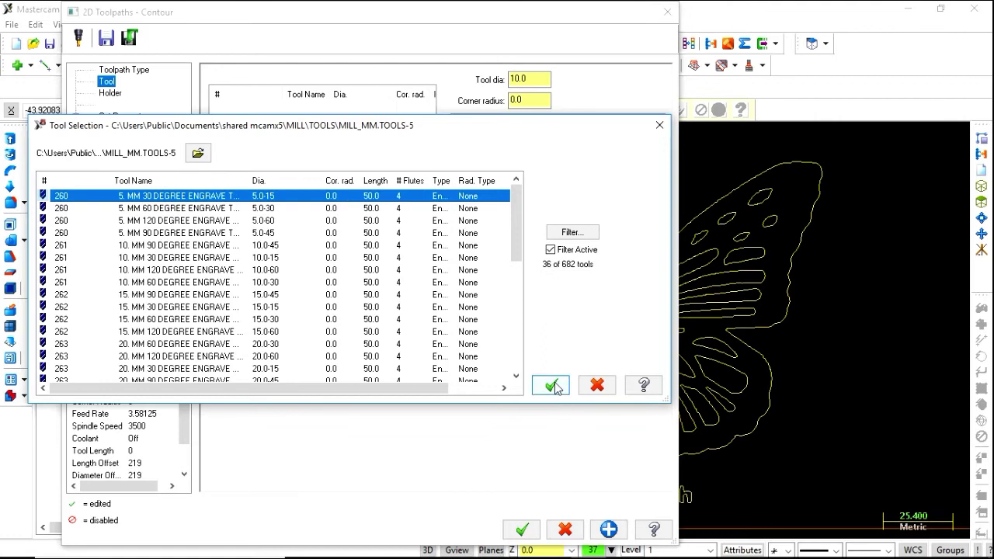
{"action": "left_click", "coordinate": [552, 386]}
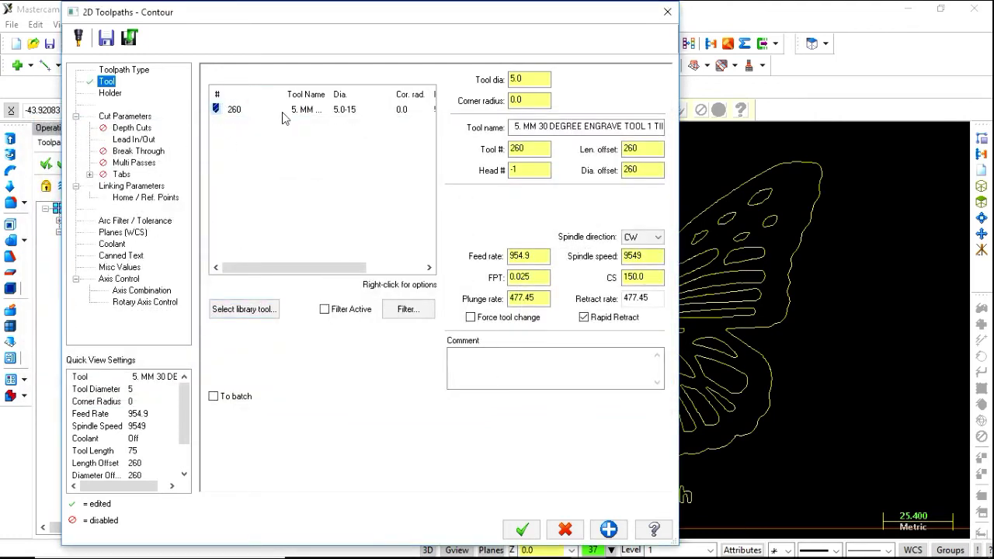
- Edit the engrave tool to a 0.2 tip diameter and tool number 1
{"action": "double_click", "coordinate": [284, 116]}
{"action": "key", "text": "BackSpace"}
{"action": "key", "text": "Tab"}
{"action": "type", "text": "1"}
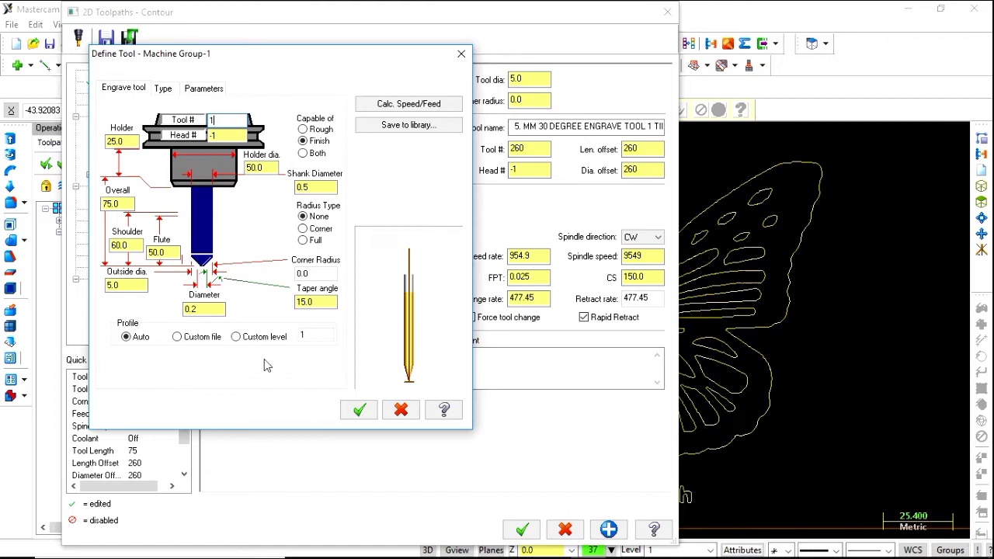
{"action": "left_click", "coordinate": [357, 409]}
- Set spindle speed 3500, feed rate 2500 and plunge rate 200
{"action": "left_click", "coordinate": [647, 261]}
{"action": "double_click", "coordinate": [646, 257]}
{"action": "type", "text": "3500"}
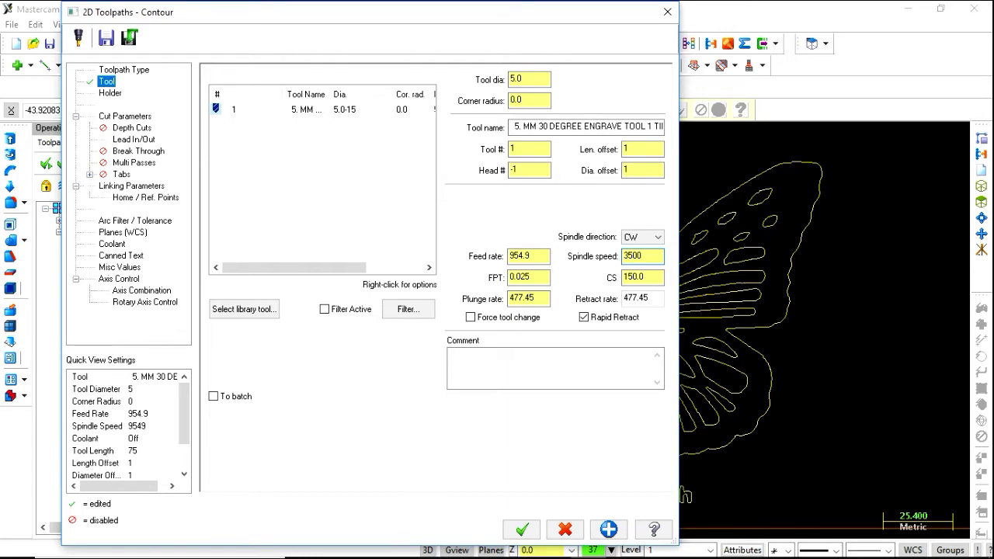
{"action": "key", "text": "shift+Tab"}
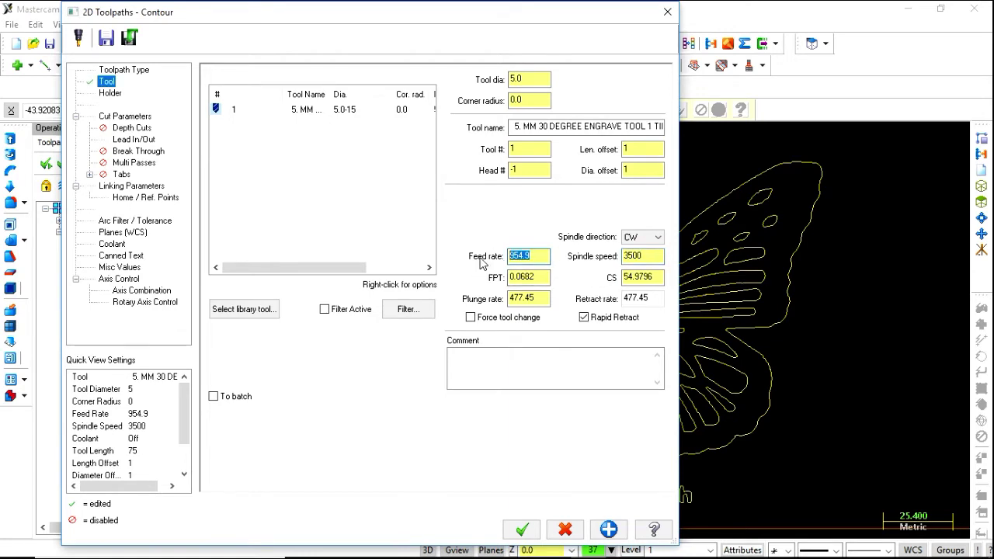
{"action": "type", "text": "2"}
{"action": "left_click_drag", "start_coordinate": [550, 299], "coordinate": [466, 299]}
{"action": "type", "text": "2"}
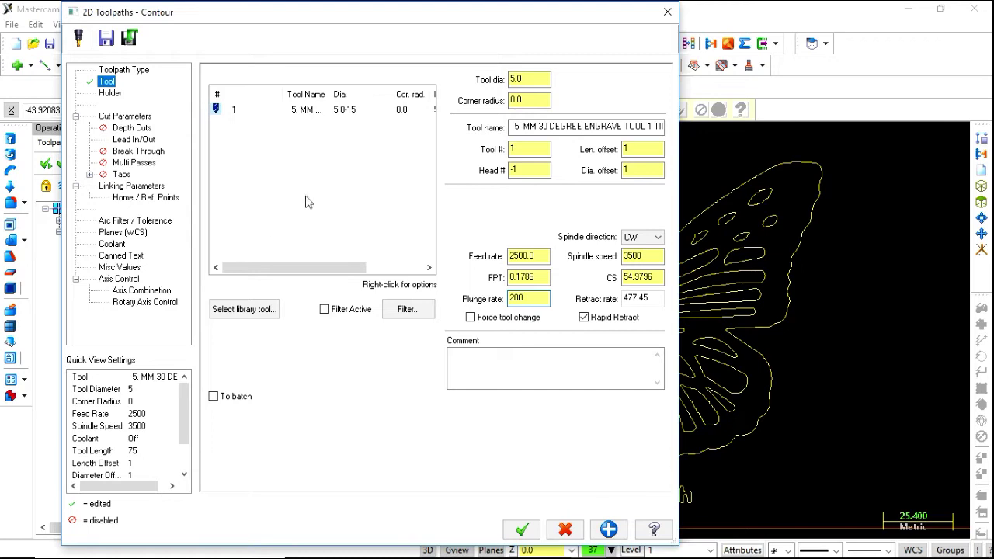
{"action": "left_click", "coordinate": [118, 115]}
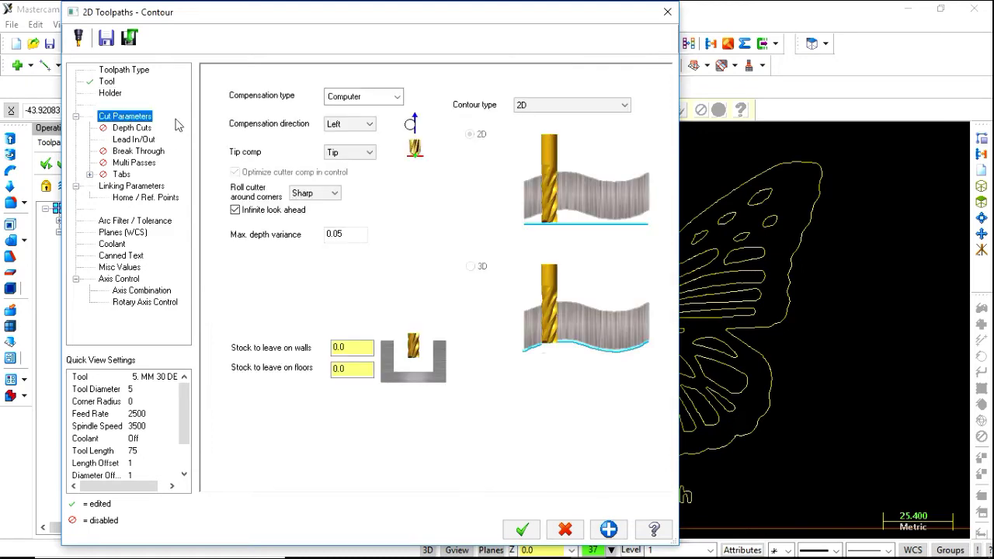
- Turn cutter compensation Off and disable lead in/out, reviewing depth cuts, multi passes and tabs
{"action": "left_click", "coordinate": [393, 96]}
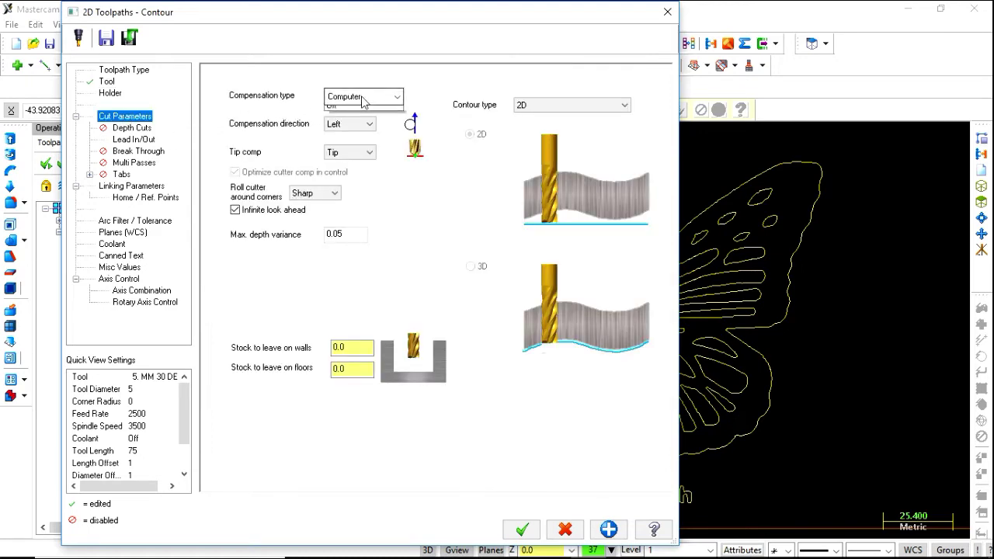
{"action": "left_click", "coordinate": [355, 159]}
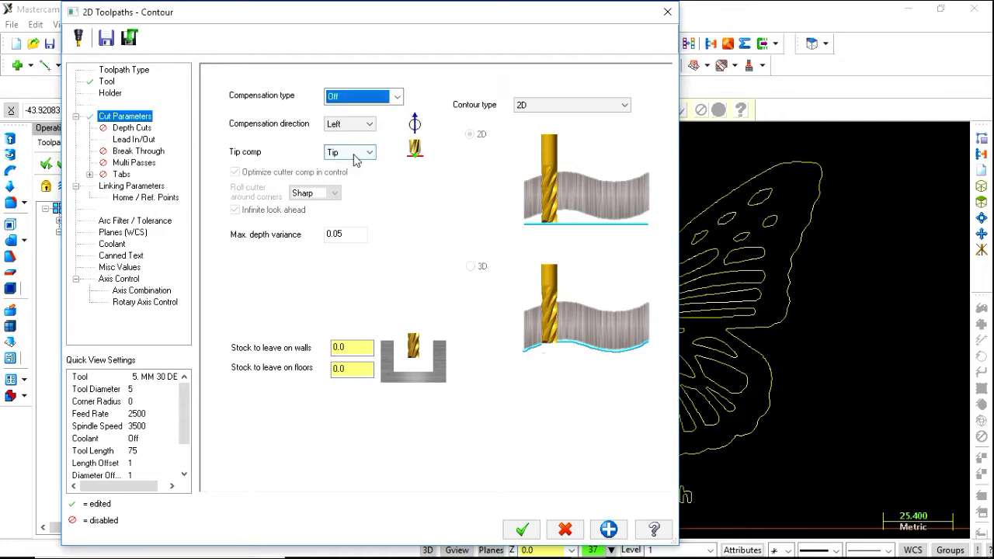
{"action": "left_click", "coordinate": [131, 129]}
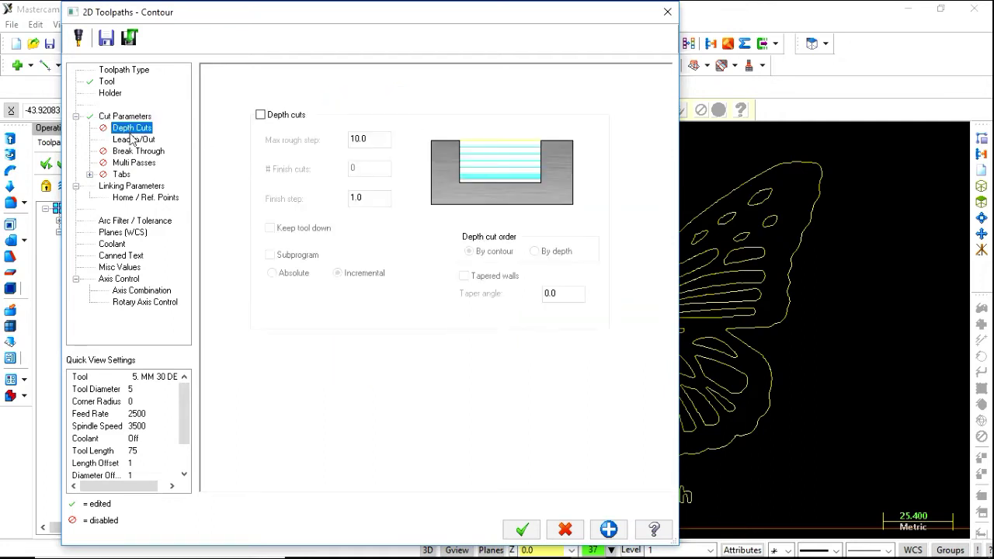
{"action": "left_click", "coordinate": [133, 141]}
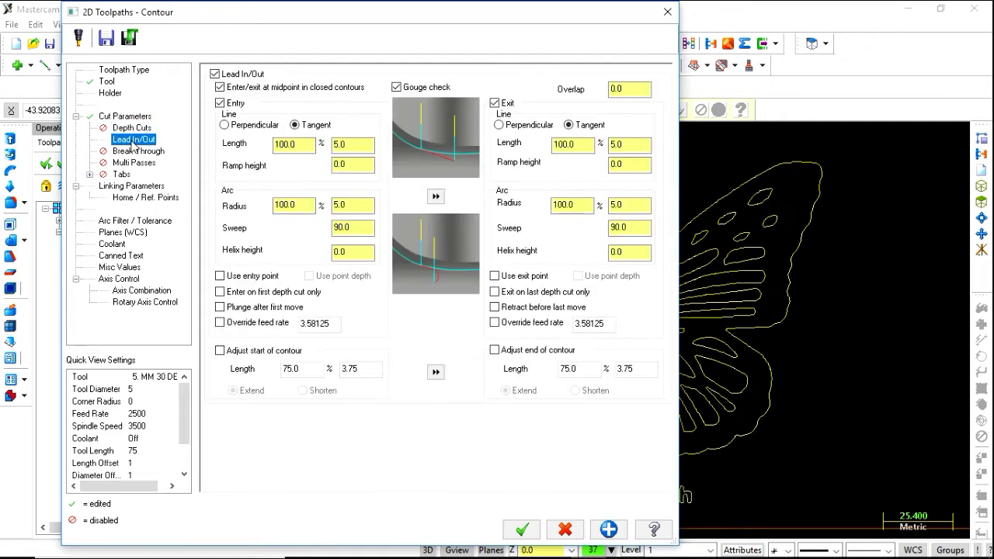
{"action": "left_click", "coordinate": [215, 75]}
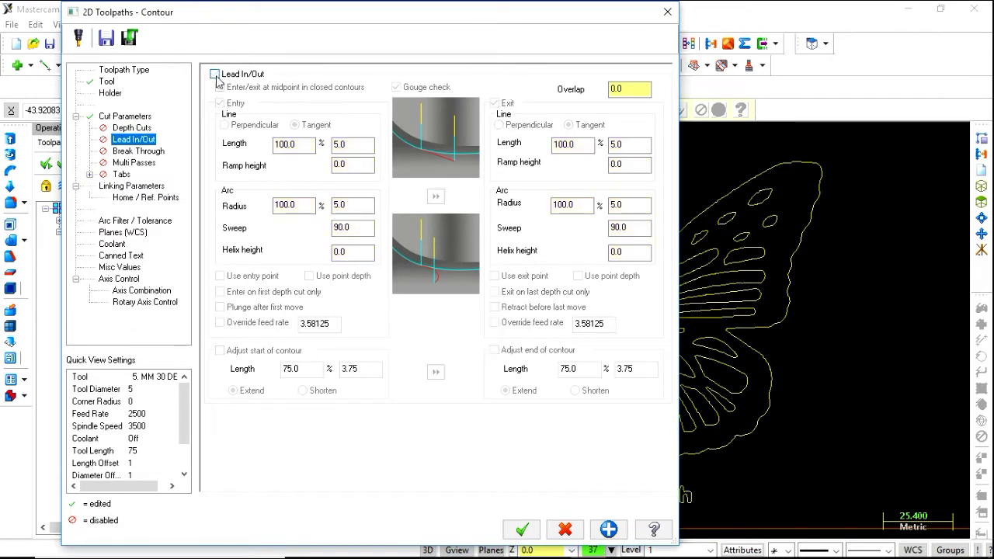
{"action": "left_click", "coordinate": [139, 151]}
{"action": "left_click", "coordinate": [121, 164]}
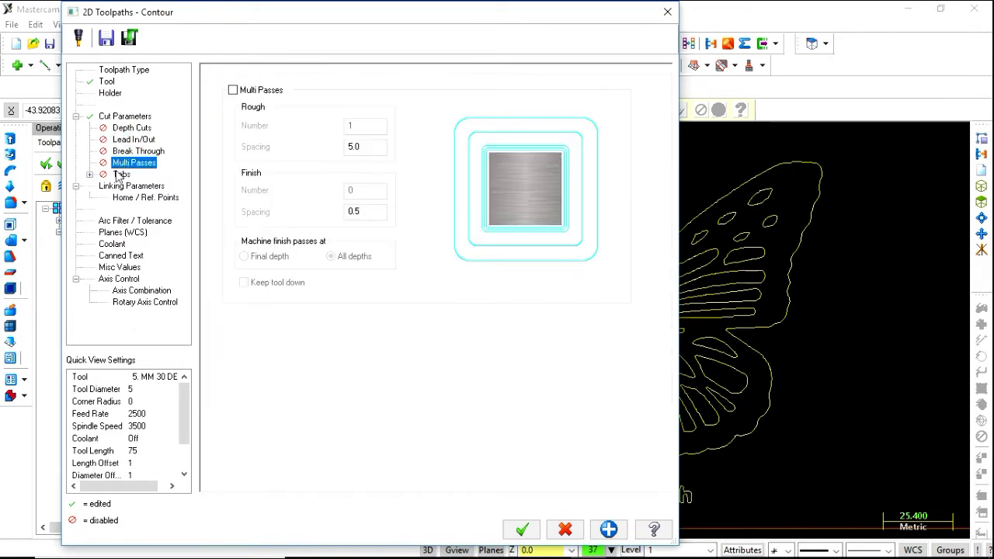
{"action": "left_click", "coordinate": [120, 174]}
- Set linking: clearance 1 at start/end only, retract 5, feed plane 3, absolute depth -1
{"action": "left_click", "coordinate": [121, 188]}
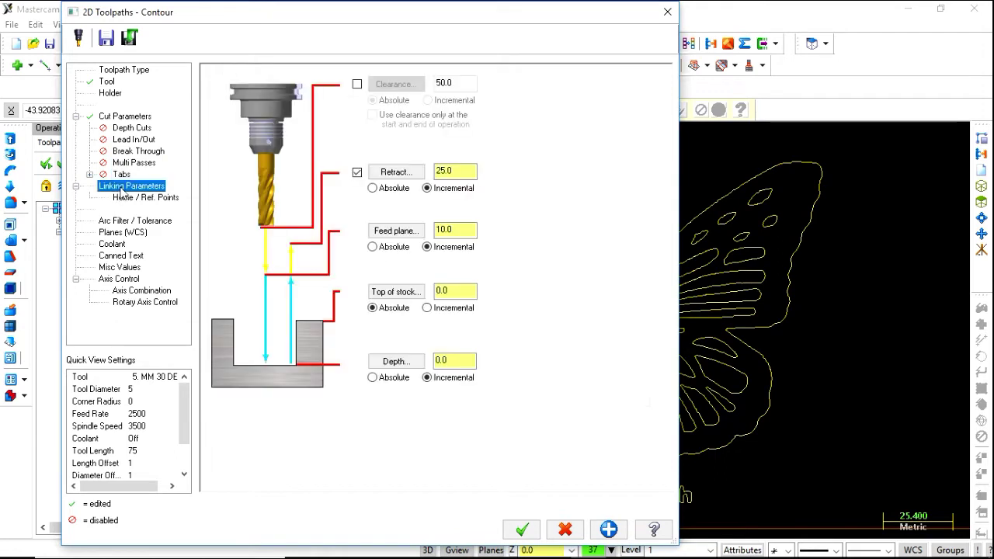
{"action": "left_click", "coordinate": [357, 84]}
{"action": "double_click", "coordinate": [454, 83]}
{"action": "type", "text": "10"}
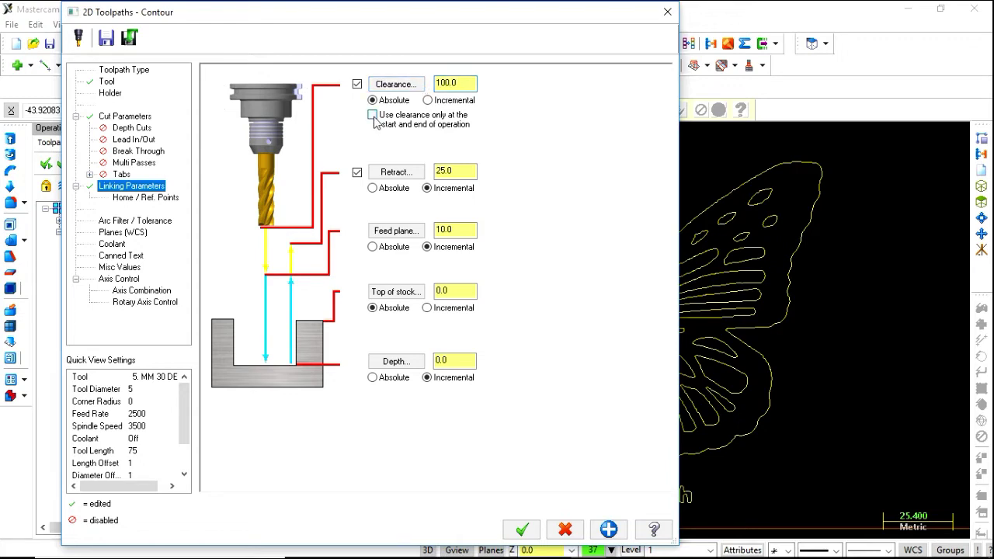
{"action": "left_click", "coordinate": [373, 115]}
{"action": "key", "text": "Tab"}
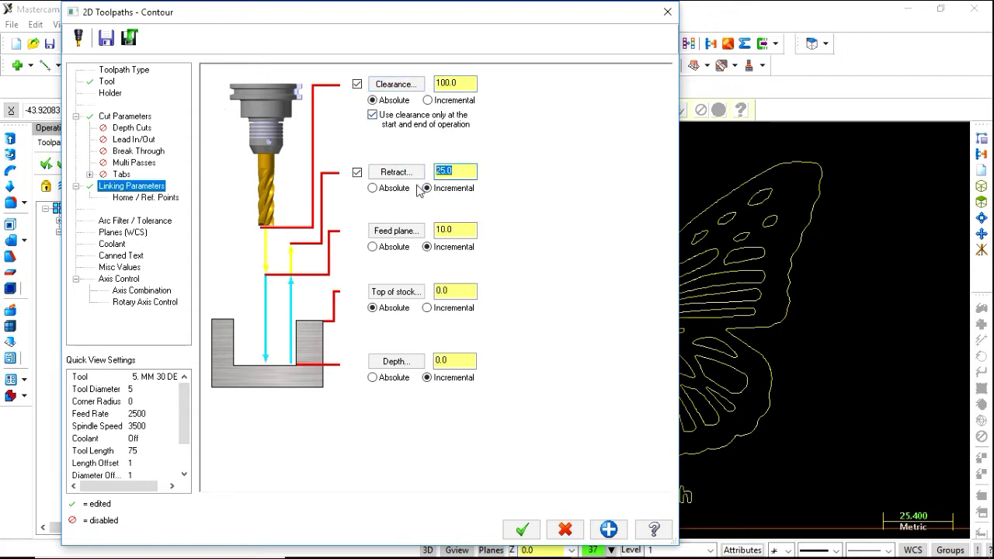
{"action": "type", "text": "5"}
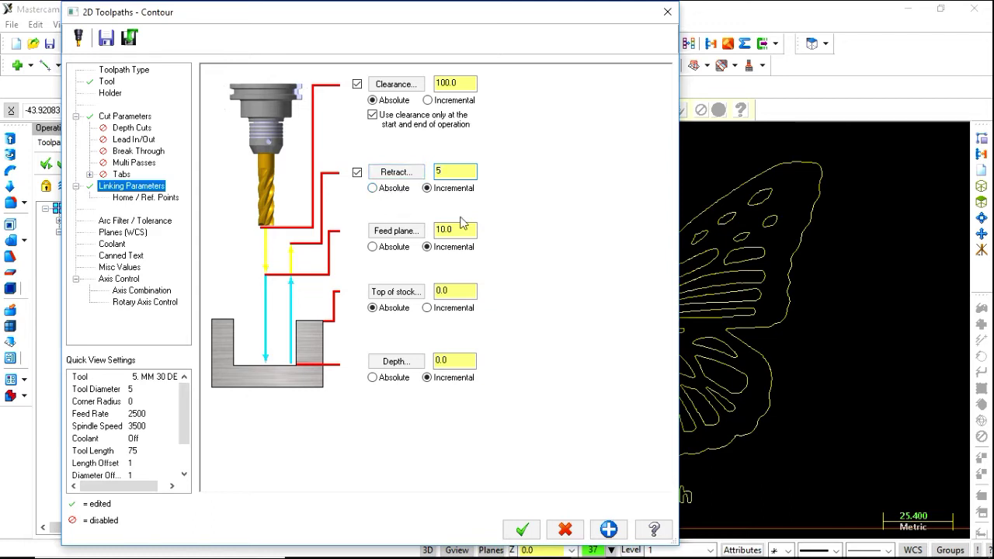
{"action": "double_click", "coordinate": [466, 226]}
{"action": "type", "text": "3"}
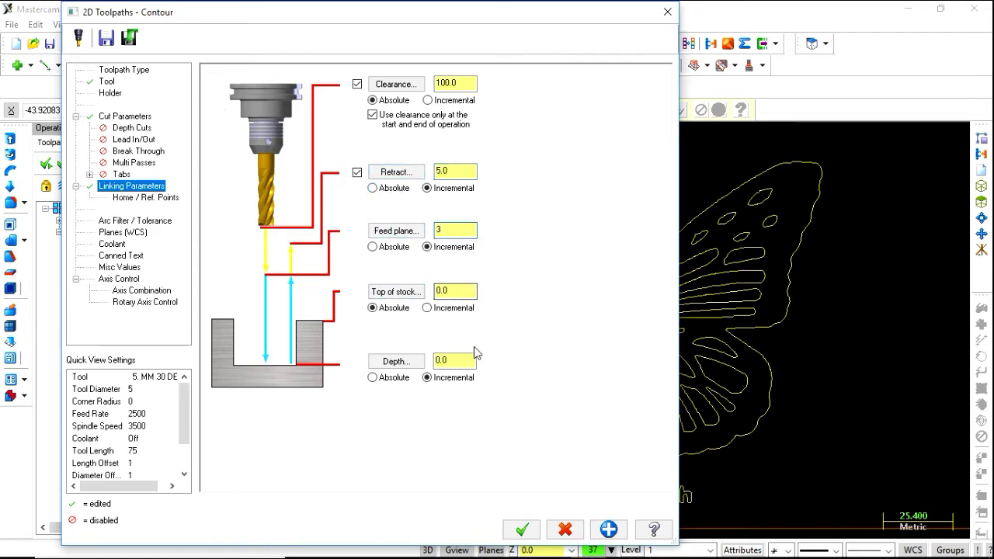
{"action": "double_click", "coordinate": [461, 359]}
{"action": "type", "text": "-1"}
{"action": "left_click", "coordinate": [373, 377]}
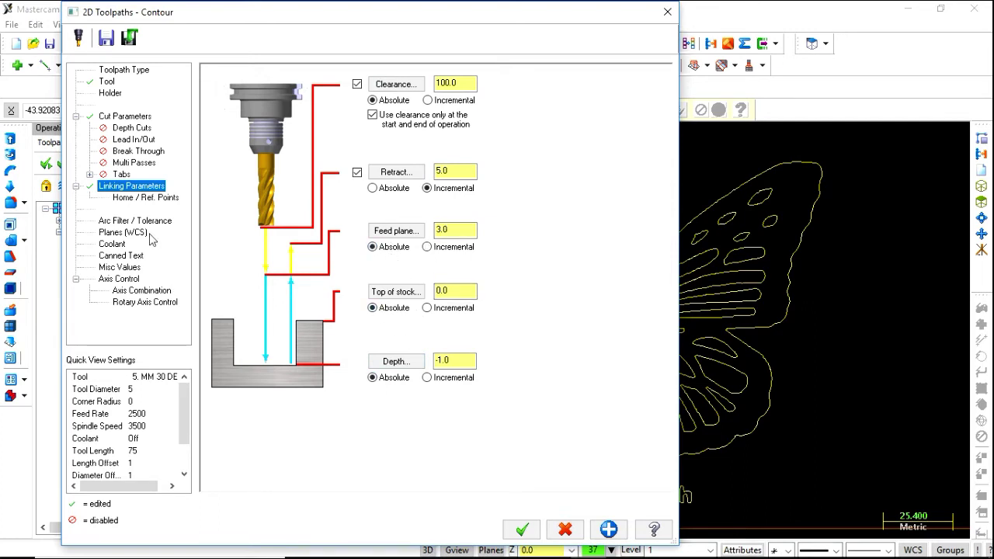
- Turn flood coolant on and generate the contour toolpath
{"action": "left_click", "coordinate": [123, 232]}
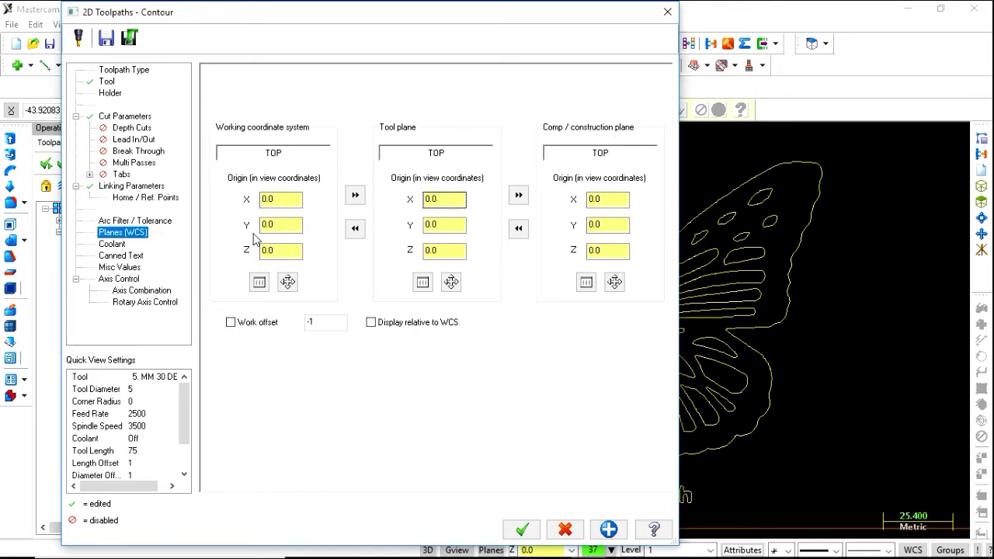
{"action": "left_click", "coordinate": [112, 245]}
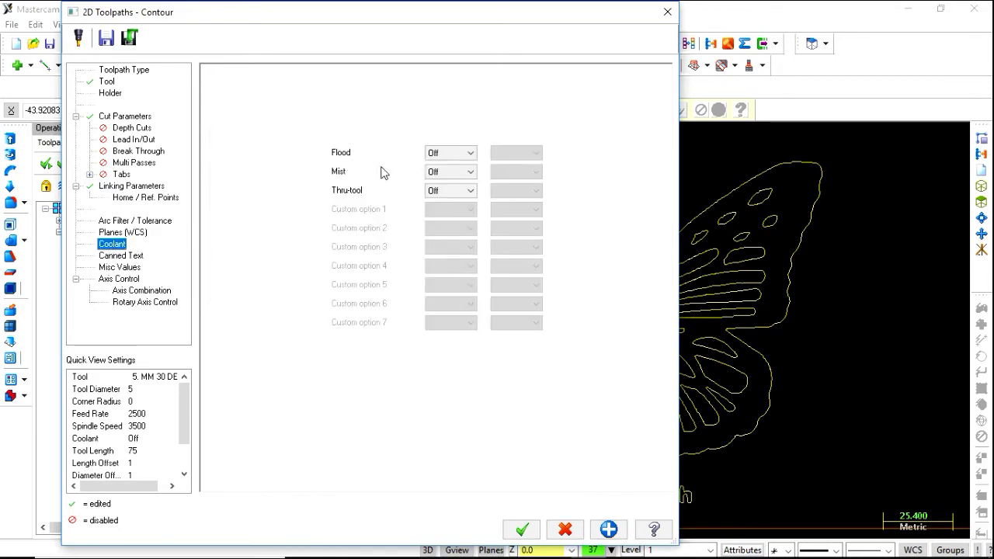
{"action": "left_click", "coordinate": [453, 166]}
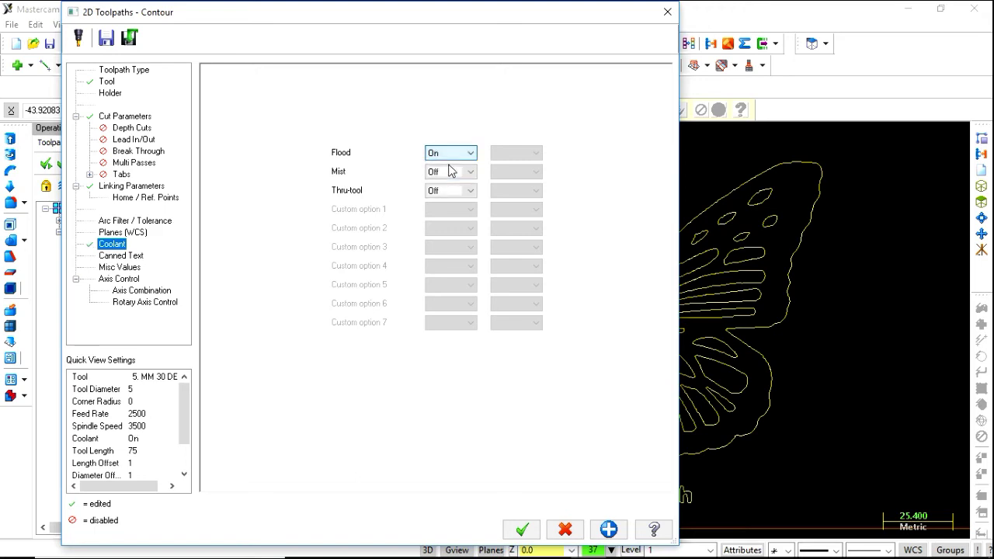
{"action": "left_click", "coordinate": [523, 530]}
- Define a rectangular stock sized to all entities, 150 by 200 by 10, in Stock setup
{"action": "scroll", "coordinate": [530, 423], "scroll_direction": "down", "scroll_amount": 1}
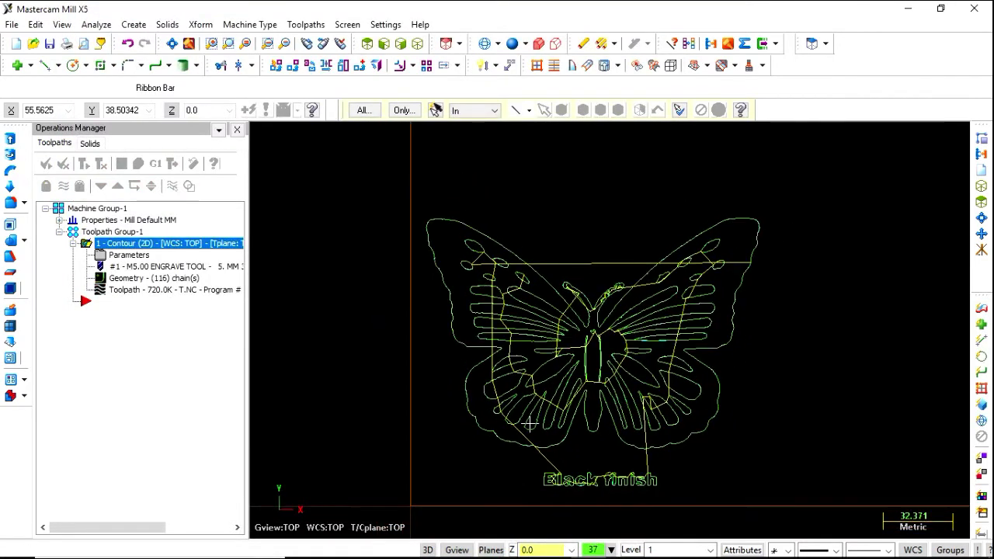
{"action": "scroll", "coordinate": [530, 424], "scroll_direction": "down", "scroll_amount": 1}
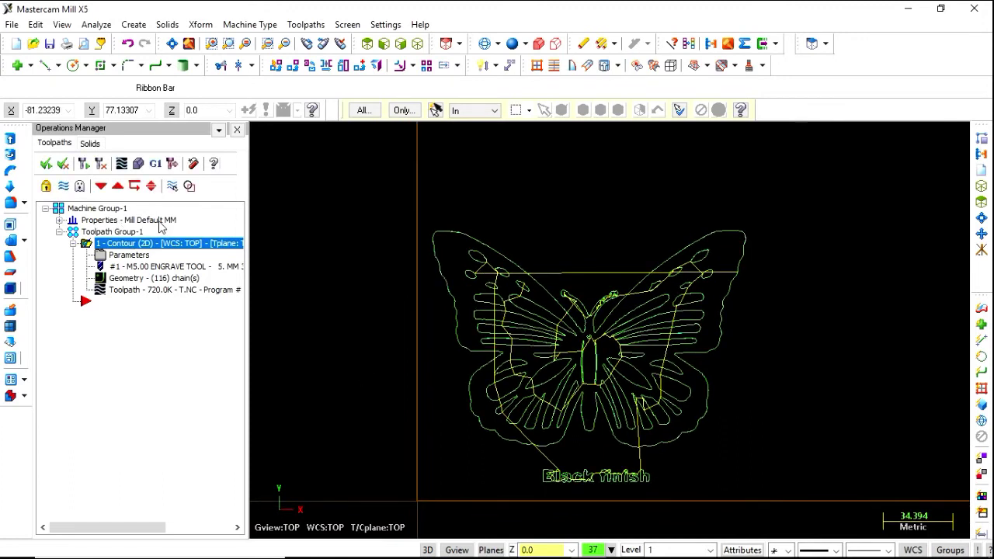
{"action": "left_click", "coordinate": [59, 221]}
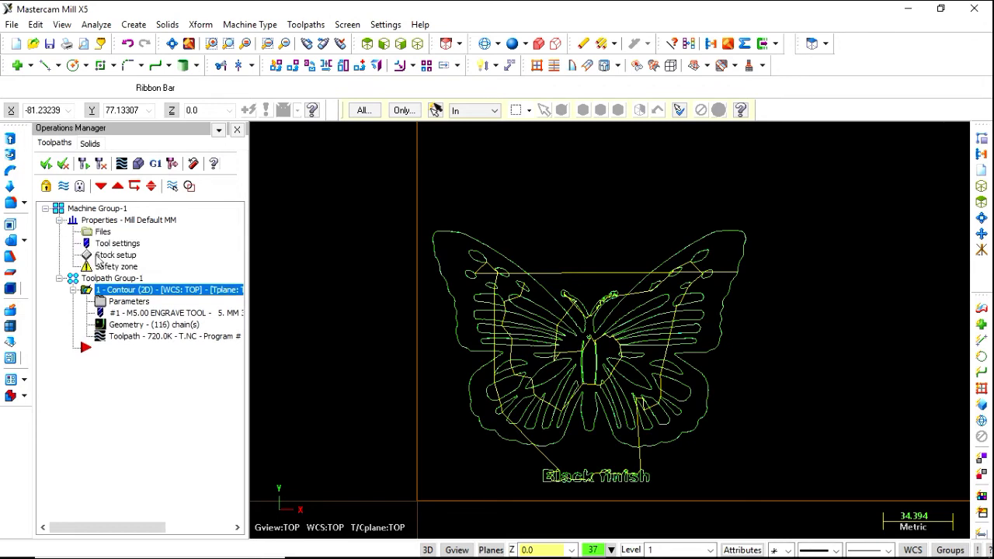
{"action": "left_click", "coordinate": [124, 255]}
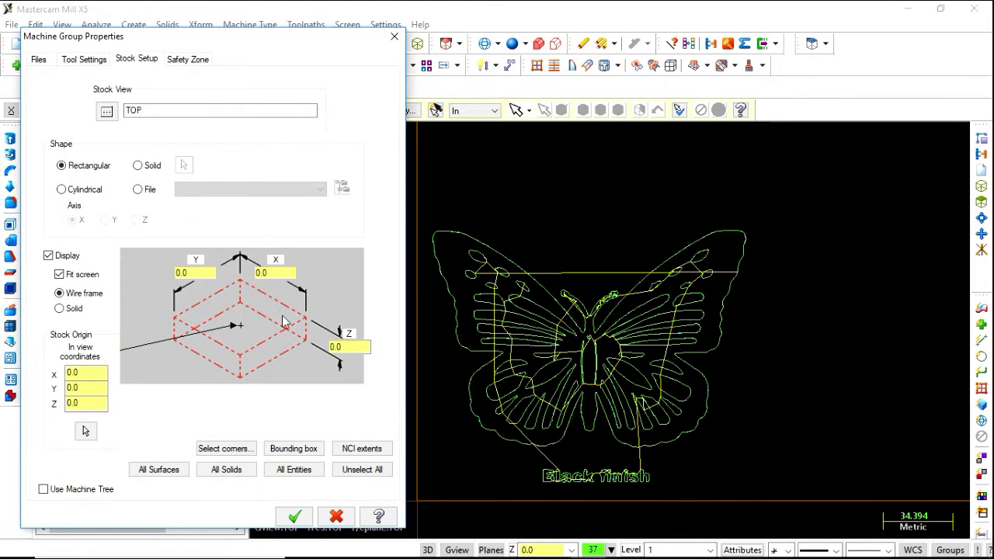
{"action": "left_click", "coordinate": [294, 471]}
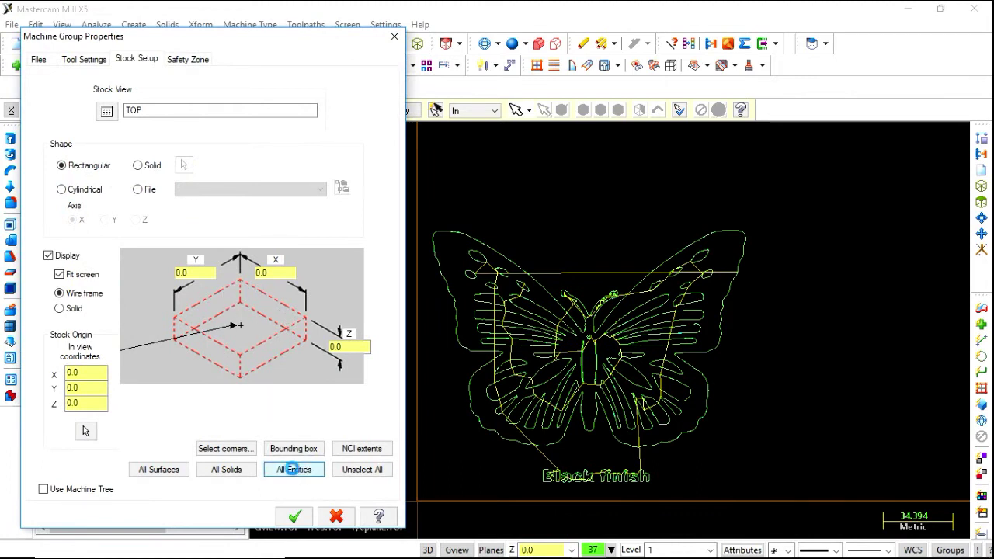
{"action": "double_click", "coordinate": [213, 273]}
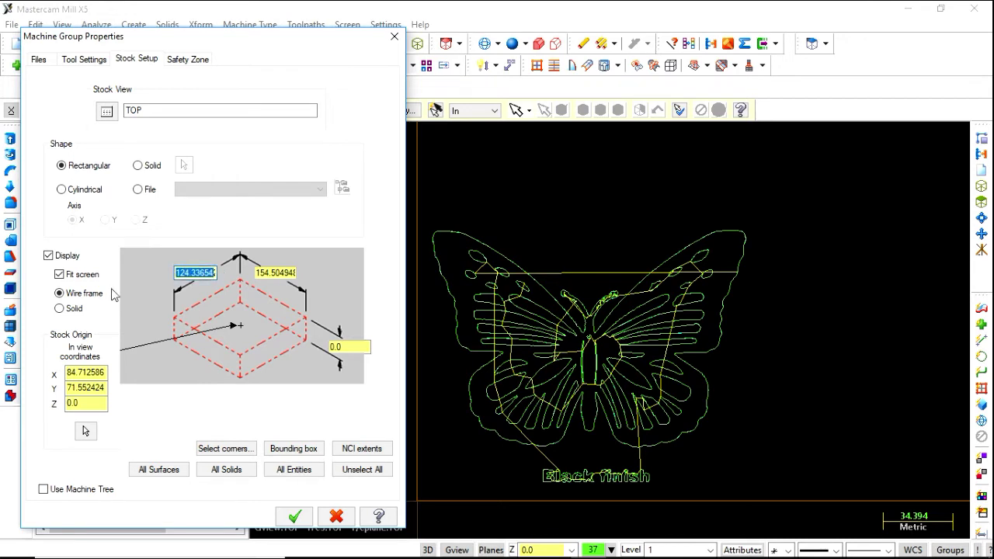
{"action": "type", "text": "2"}
{"action": "key", "text": "BackSpace"}
{"action": "type", "text": "150"}
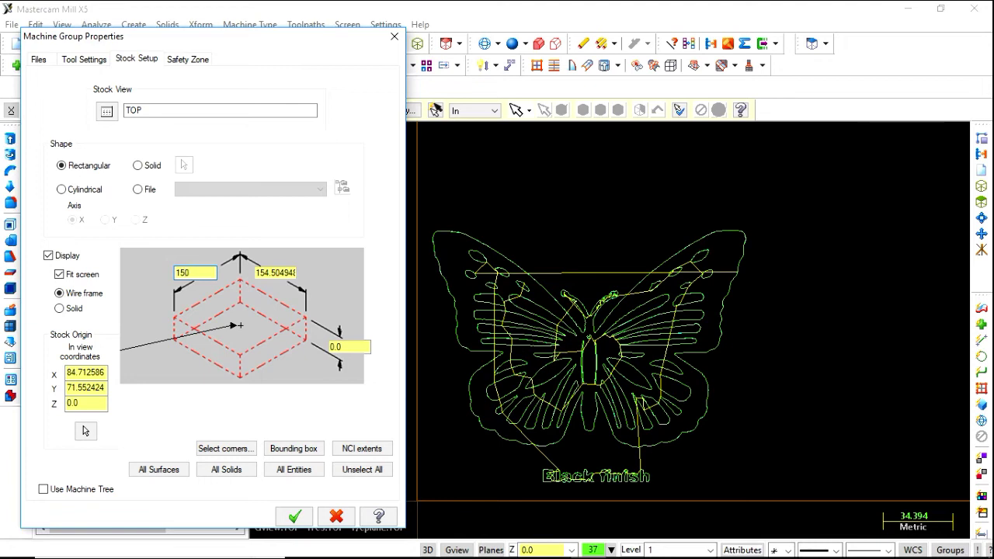
{"action": "left_click_drag", "start_coordinate": [294, 273], "coordinate": [261, 272]}
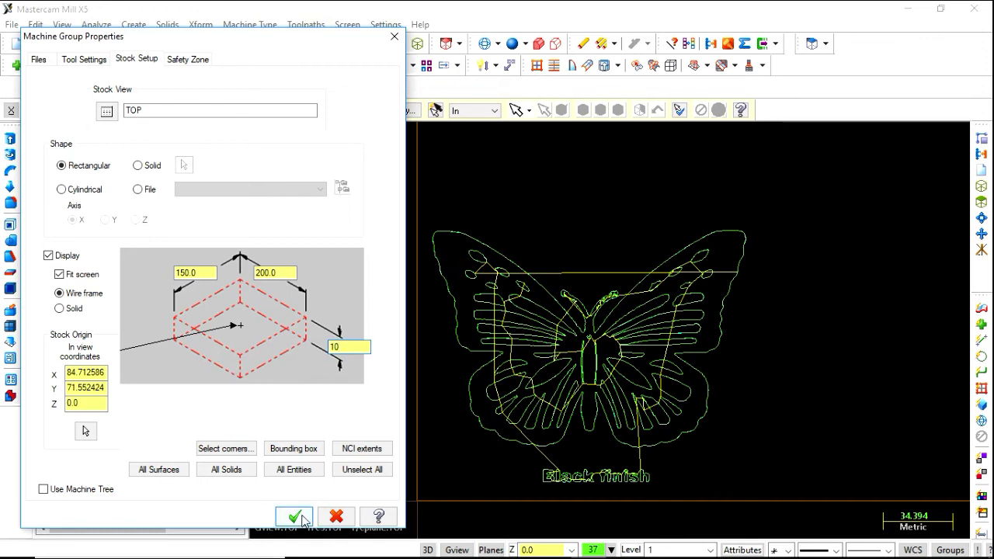
{"action": "left_click", "coordinate": [295, 517]}
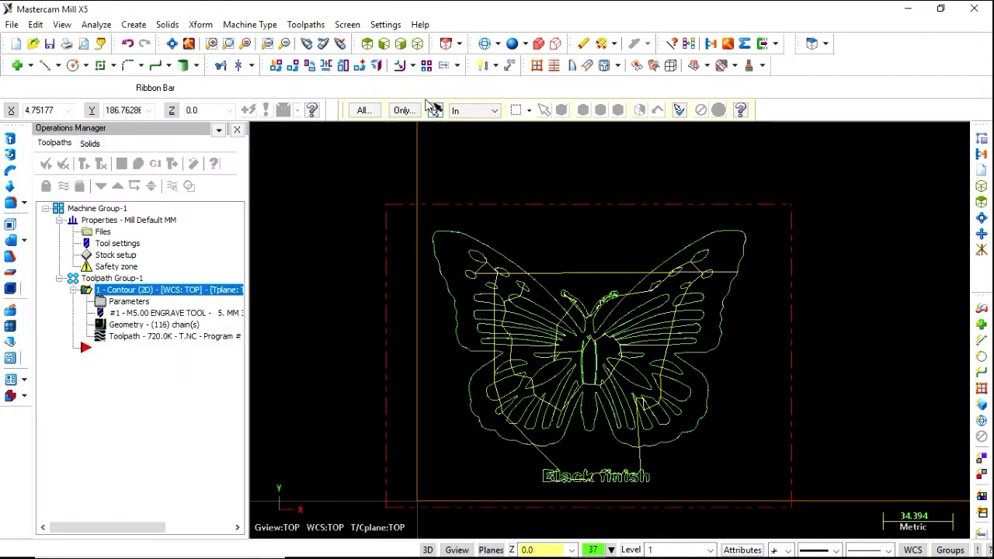
- Switch the part to an isometric view
{"action": "left_click", "coordinate": [417, 43]}
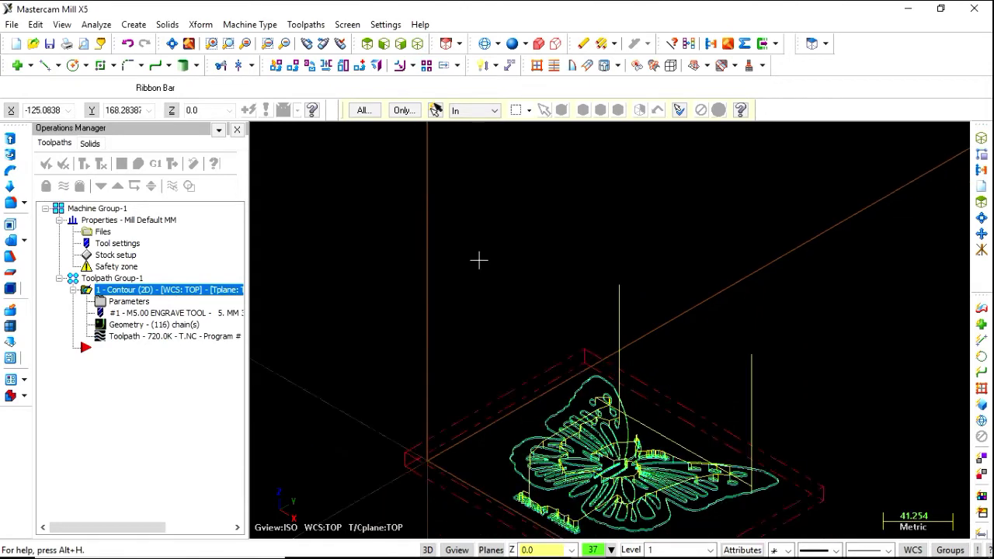
{"action": "scroll", "coordinate": [466, 410], "scroll_direction": "down", "scroll_amount": 2}
{"action": "scroll", "coordinate": [482, 466], "scroll_direction": "up", "scroll_amount": 1}
{"action": "scroll", "coordinate": [492, 442], "scroll_direction": "up", "scroll_amount": 1}
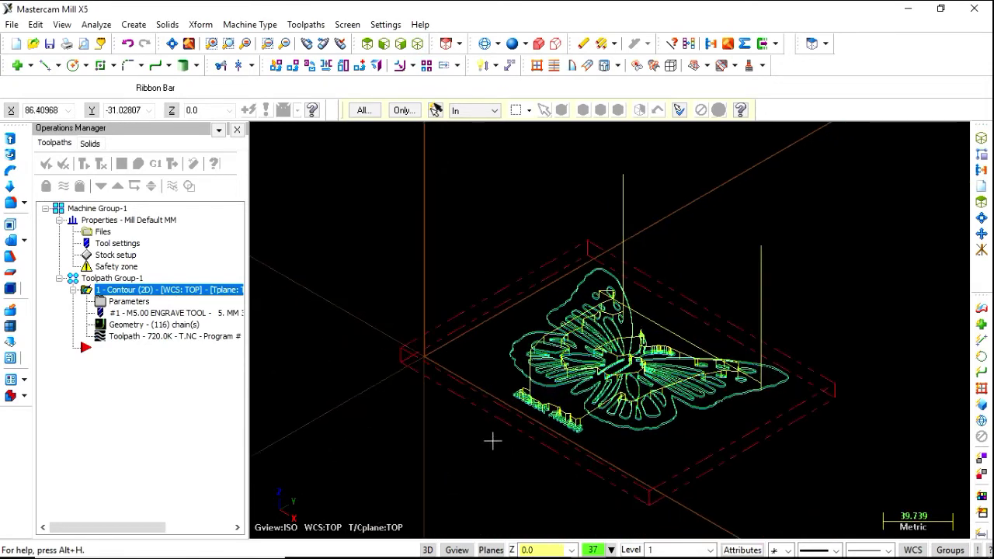
{"action": "scroll", "coordinate": [489, 254], "scroll_direction": "up", "scroll_amount": 1}
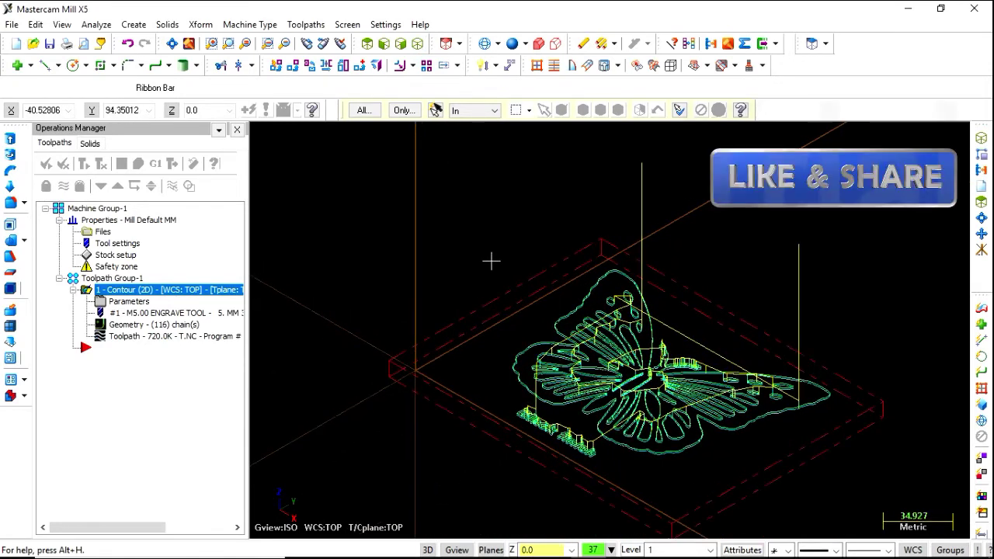
{"action": "scroll", "coordinate": [490, 257], "scroll_direction": "up", "scroll_amount": 1}
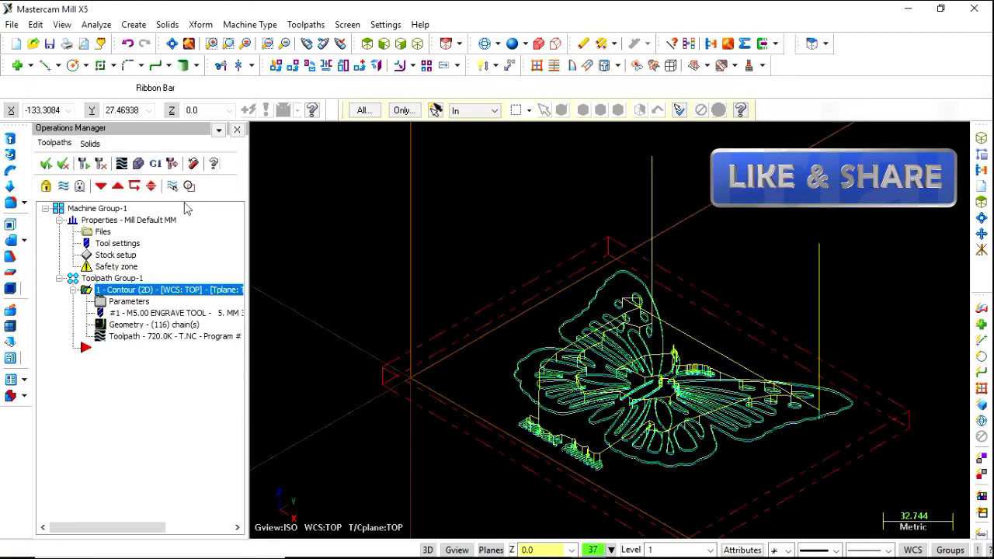
- Run Verify with moves per refresh set to 1, restarting from uncut stock
{"action": "left_click", "coordinate": [139, 165]}
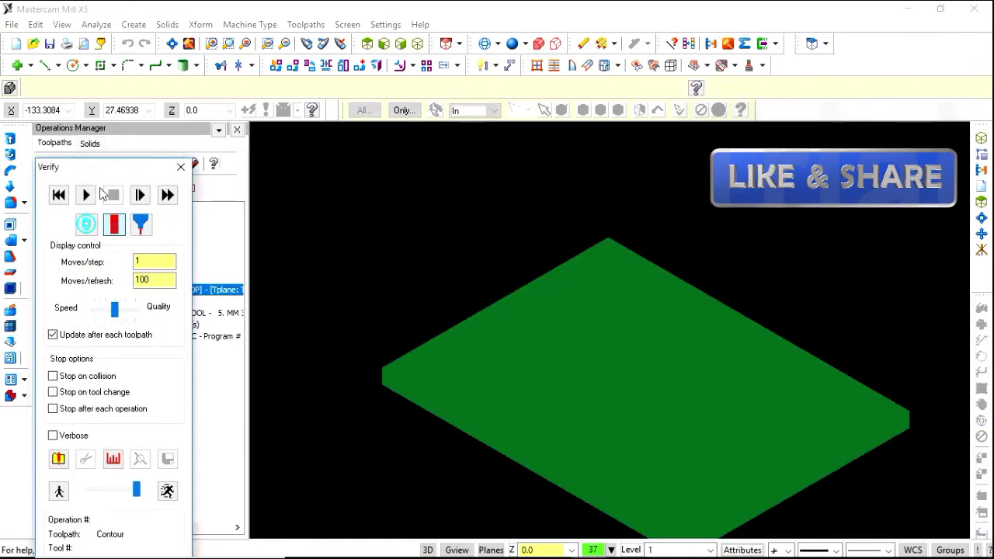
{"action": "left_click", "coordinate": [86, 195]}
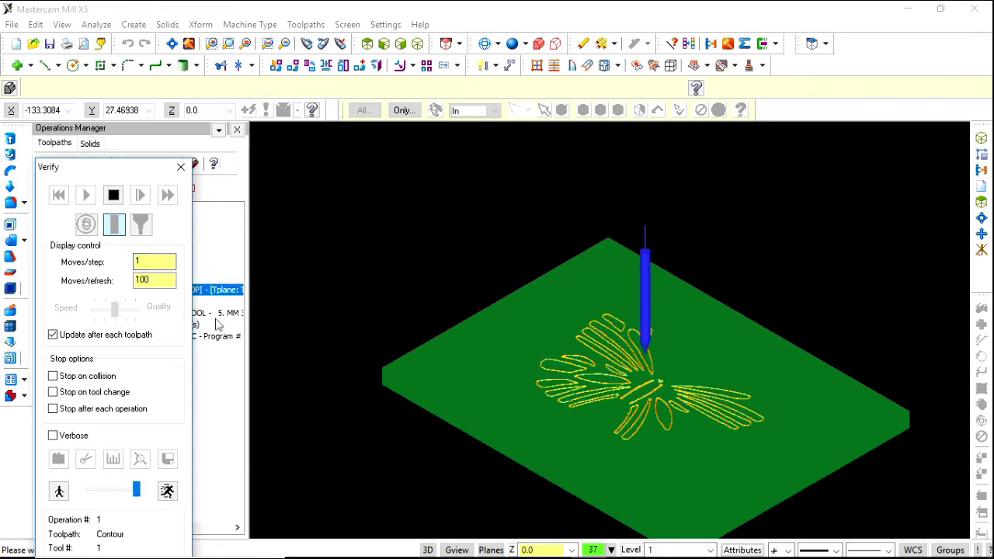
{"action": "double_click", "coordinate": [163, 281]}
{"action": "type", "text": "1"}
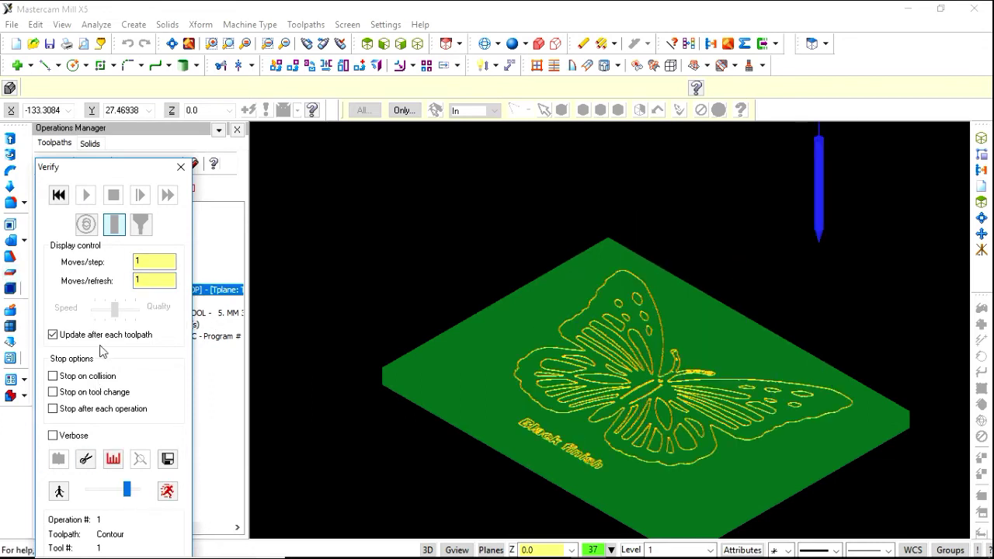
{"action": "left_click", "coordinate": [59, 196]}
{"action": "left_click", "coordinate": [86, 196]}
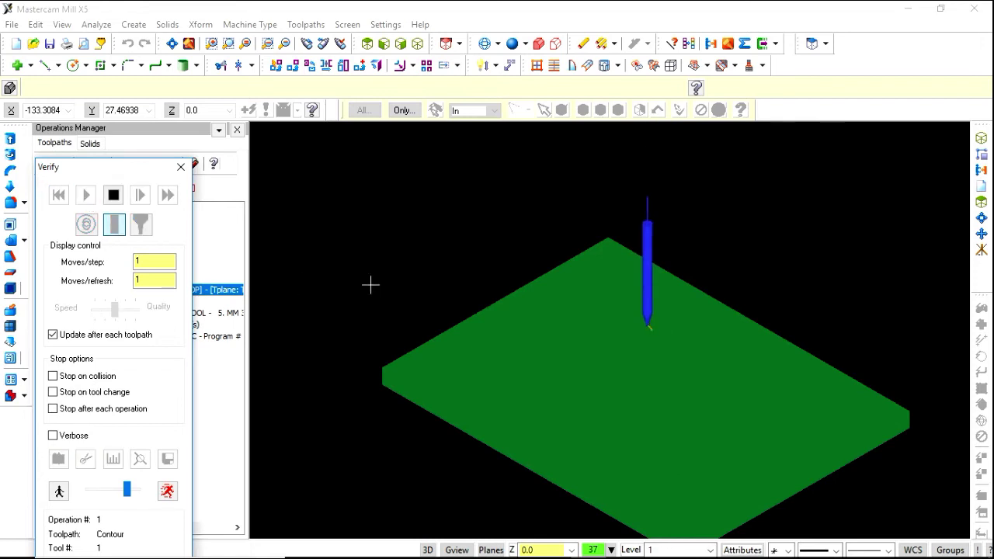
- Speed up the simulation, rotate the stock view, and change the moves per refresh value
{"action": "scroll", "coordinate": [623, 344], "scroll_direction": "up", "scroll_amount": 2}
{"action": "scroll", "coordinate": [659, 329], "scroll_direction": "up", "scroll_amount": 3}
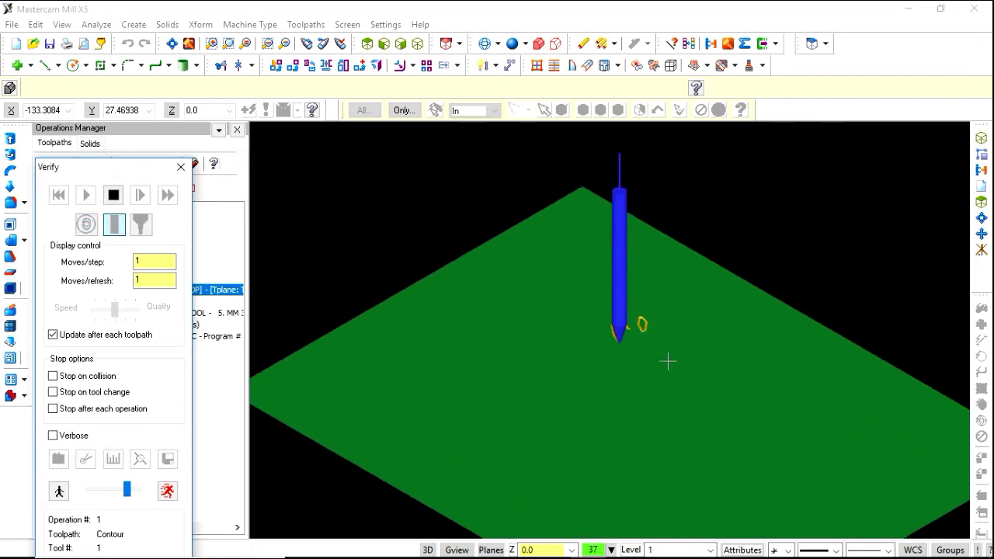
{"action": "scroll", "coordinate": [669, 359], "scroll_direction": "up", "scroll_amount": 2}
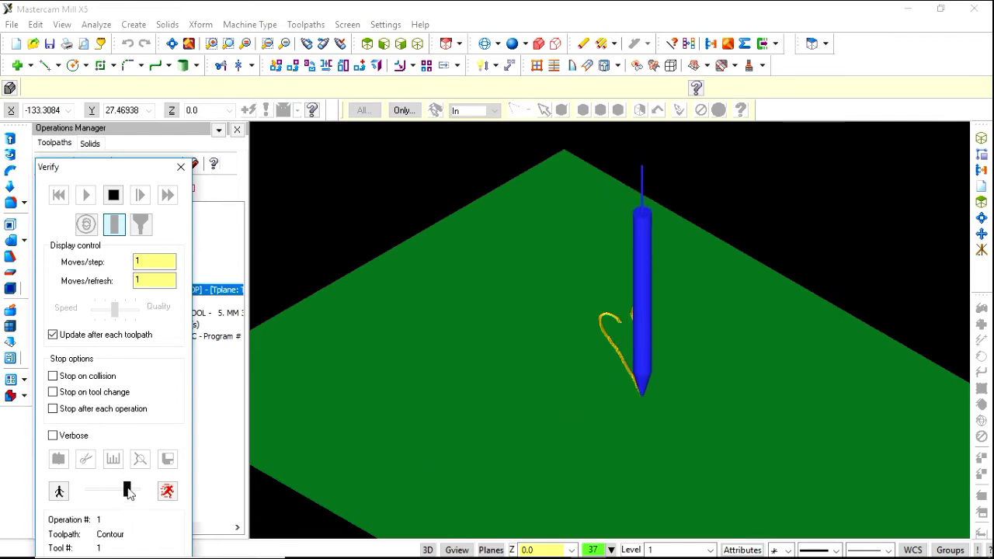
{"action": "left_click_drag", "start_coordinate": [127, 489], "coordinate": [138, 491]}
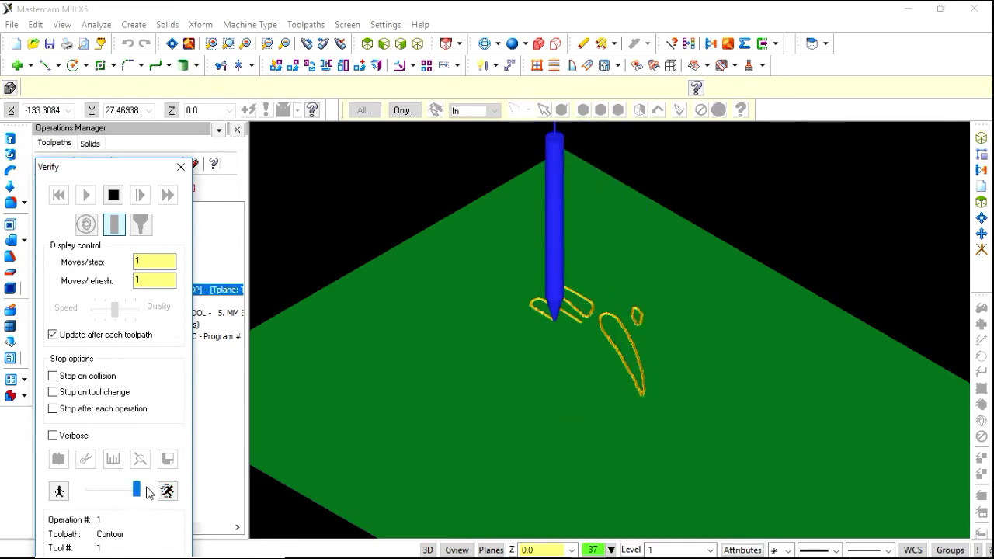
{"action": "middle_click_drag", "start_coordinate": [501, 410], "coordinate": [719, 476]}
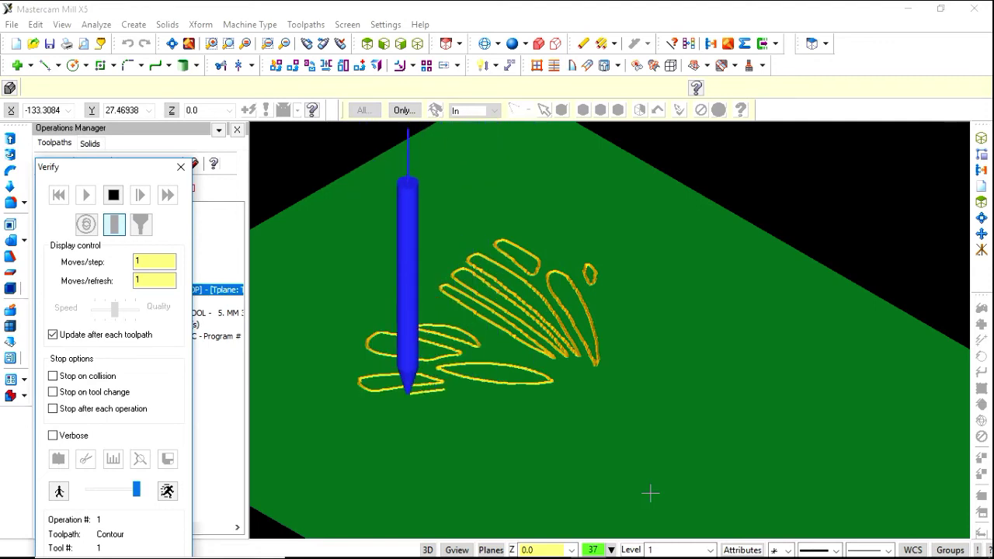
{"action": "scroll", "coordinate": [651, 493], "scroll_direction": "down", "scroll_amount": 2}
{"action": "scroll", "coordinate": [645, 509], "scroll_direction": "up", "scroll_amount": 1}
{"action": "scroll", "coordinate": [645, 510], "scroll_direction": "up", "scroll_amount": 1}
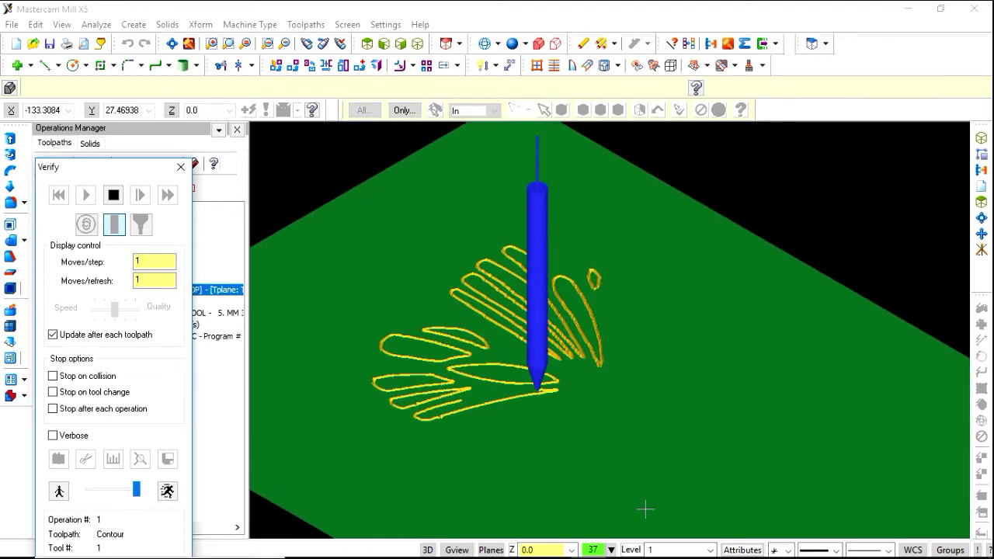
{"action": "scroll", "coordinate": [646, 508], "scroll_direction": "down", "scroll_amount": 1}
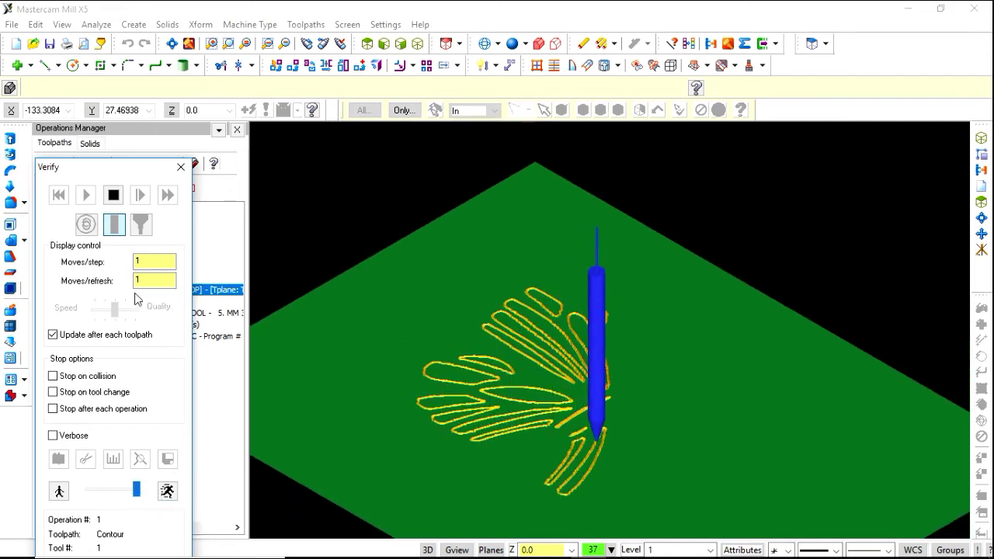
{"action": "left_click", "coordinate": [155, 283]}
{"action": "type", "text": "0"}
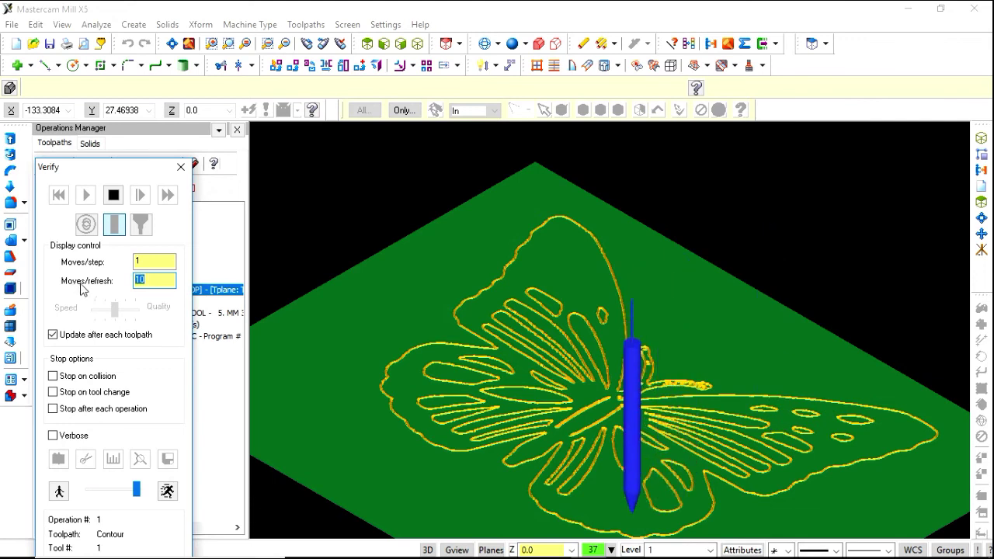
- Enter 25 moves per refresh, inspect the finished butterfly engraving, and close Verify
{"action": "type", "text": "25"}
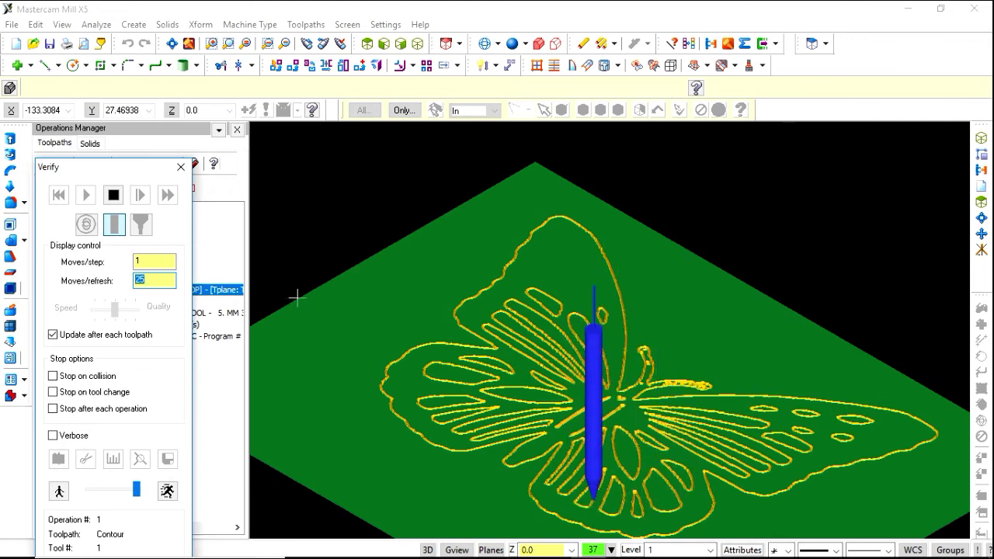
{"action": "scroll", "coordinate": [347, 368], "scroll_direction": "down", "scroll_amount": 1}
{"action": "scroll", "coordinate": [475, 524], "scroll_direction": "up", "scroll_amount": 2}
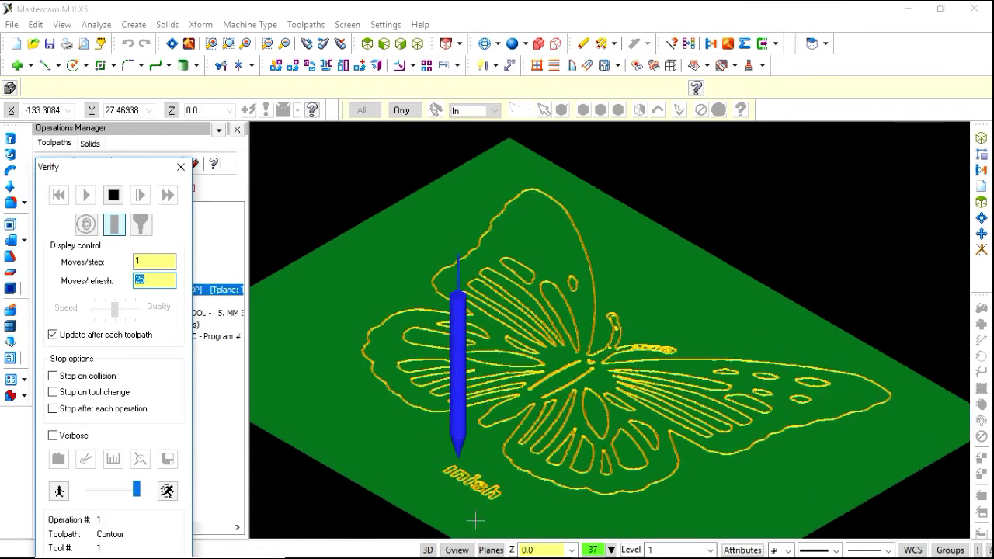
{"action": "scroll", "coordinate": [459, 515], "scroll_direction": "up", "scroll_amount": 2}
{"action": "scroll", "coordinate": [442, 516], "scroll_direction": "up", "scroll_amount": 2}
{"action": "scroll", "coordinate": [439, 514], "scroll_direction": "up", "scroll_amount": 1}
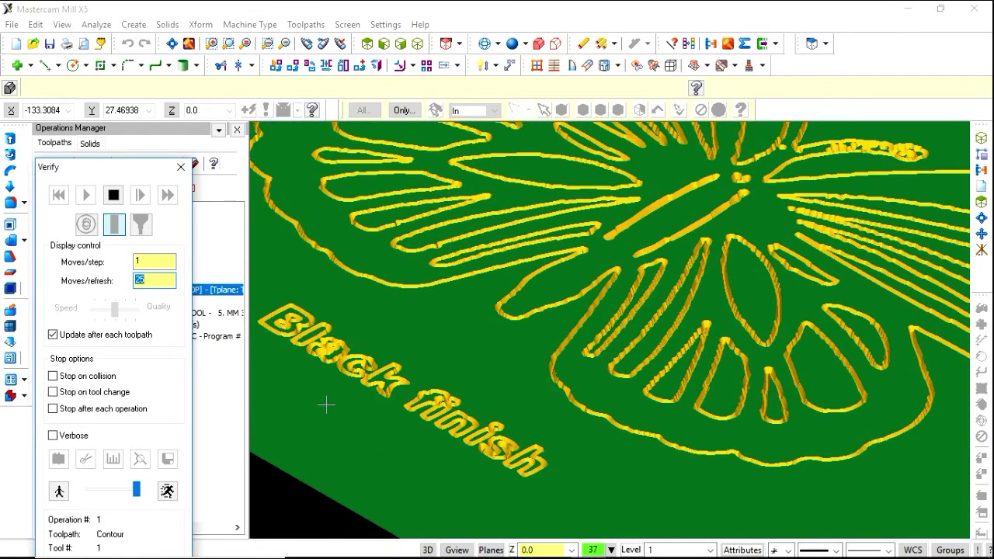
{"action": "scroll", "coordinate": [332, 409], "scroll_direction": "down", "scroll_amount": 2}
{"action": "scroll", "coordinate": [334, 420], "scroll_direction": "down", "scroll_amount": 2}
{"action": "scroll", "coordinate": [336, 425], "scroll_direction": "down", "scroll_amount": 2}
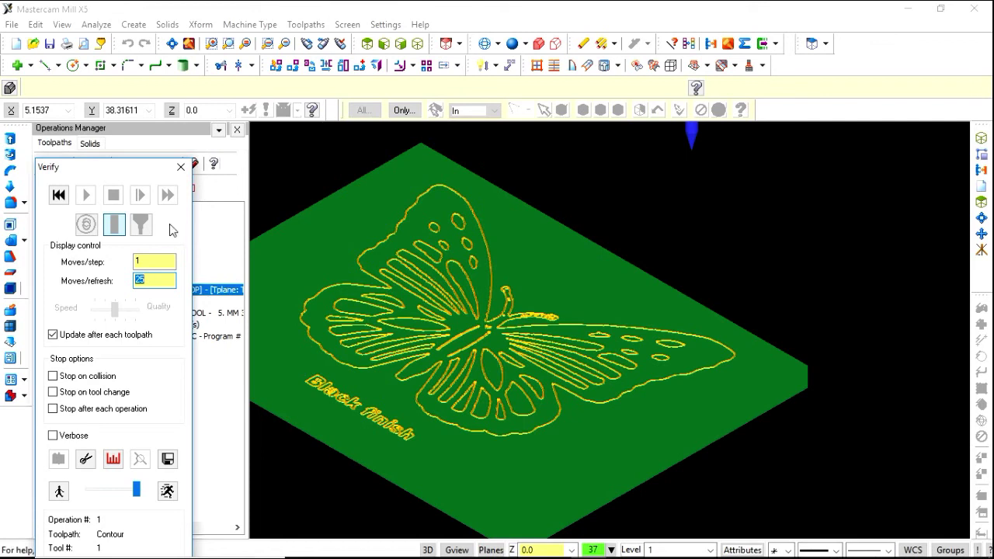
{"action": "left_click", "coordinate": [181, 167]}
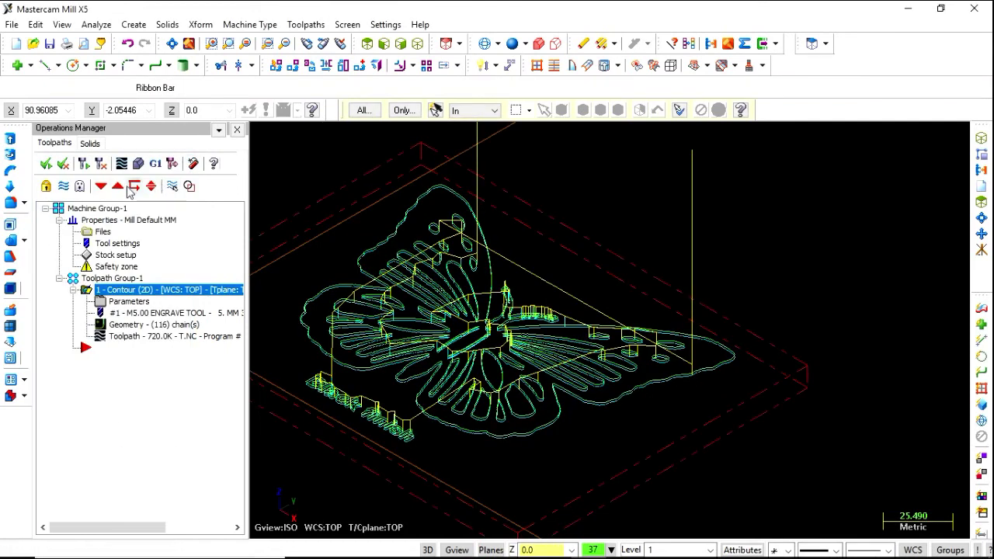
- Post the contour toolpath to T.NC, overwriting the existing file
{"action": "left_click", "coordinate": [156, 167]}
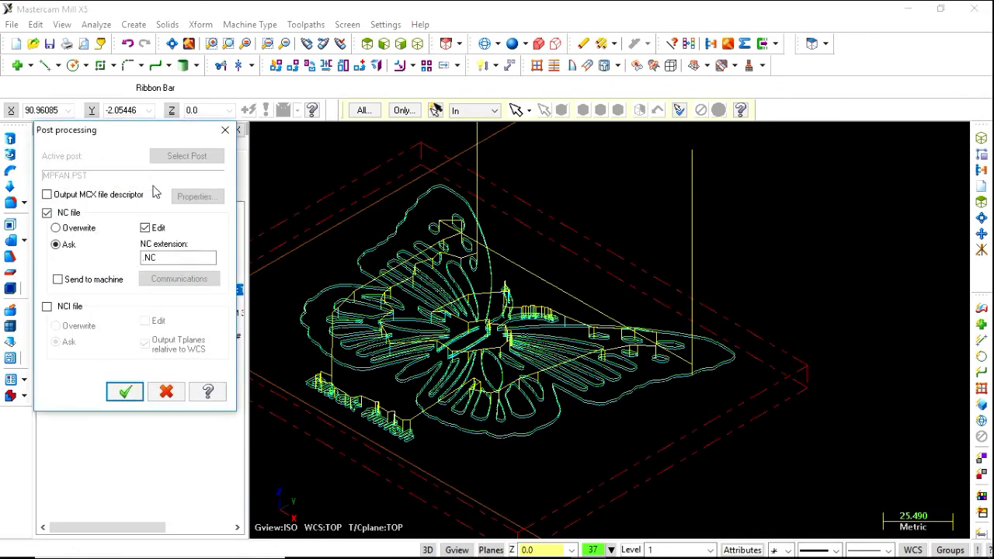
{"action": "left_click", "coordinate": [125, 392]}
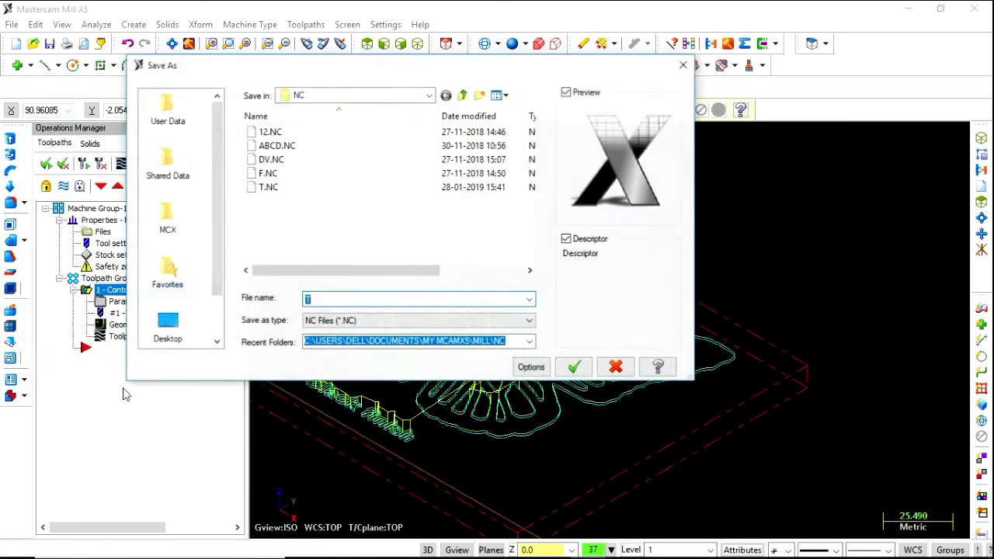
{"action": "left_click", "coordinate": [590, 376]}
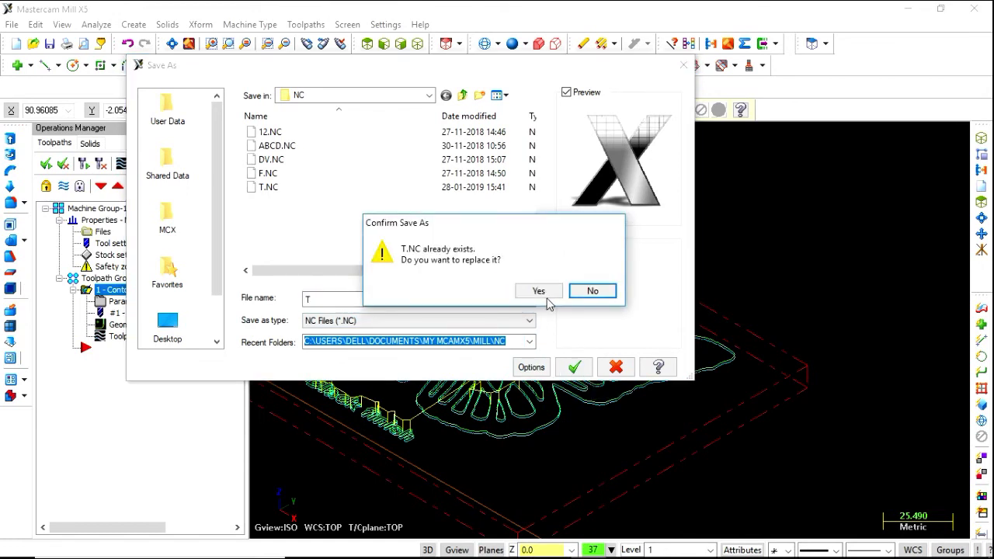
{"action": "left_click", "coordinate": [538, 292]}
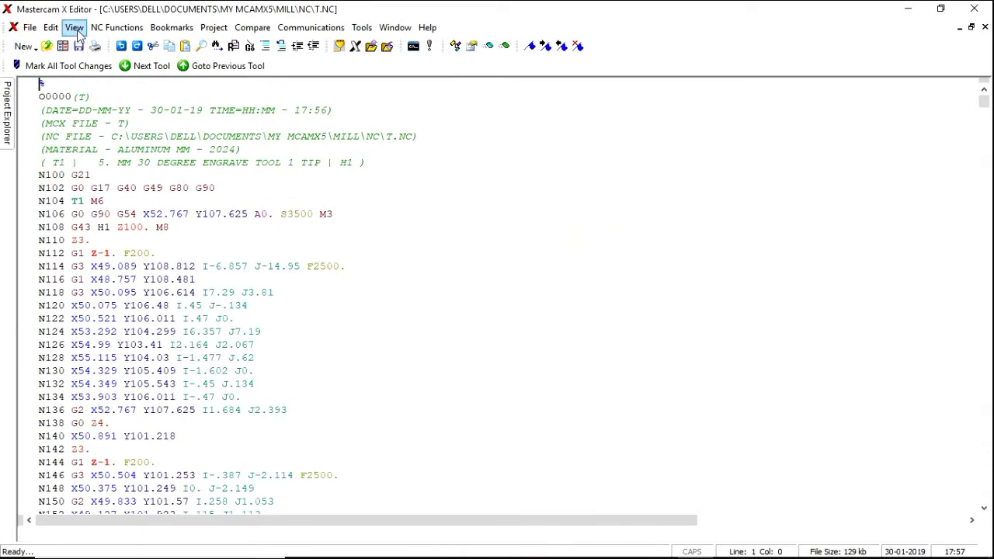
- Strip block numbers from the T.NC code, review it, and exit the editor without saving
{"action": "left_click", "coordinate": [116, 27]}
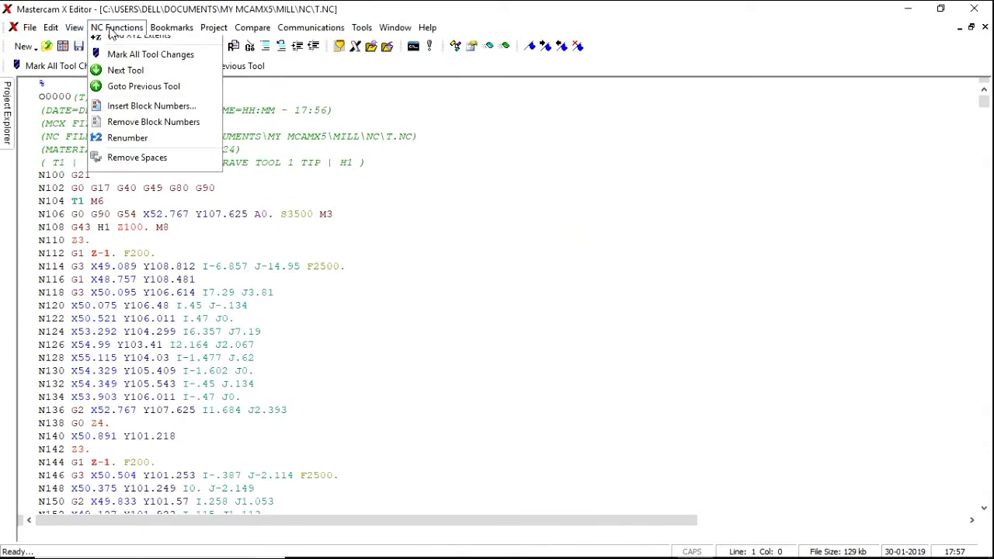
{"action": "left_click", "coordinate": [128, 134]}
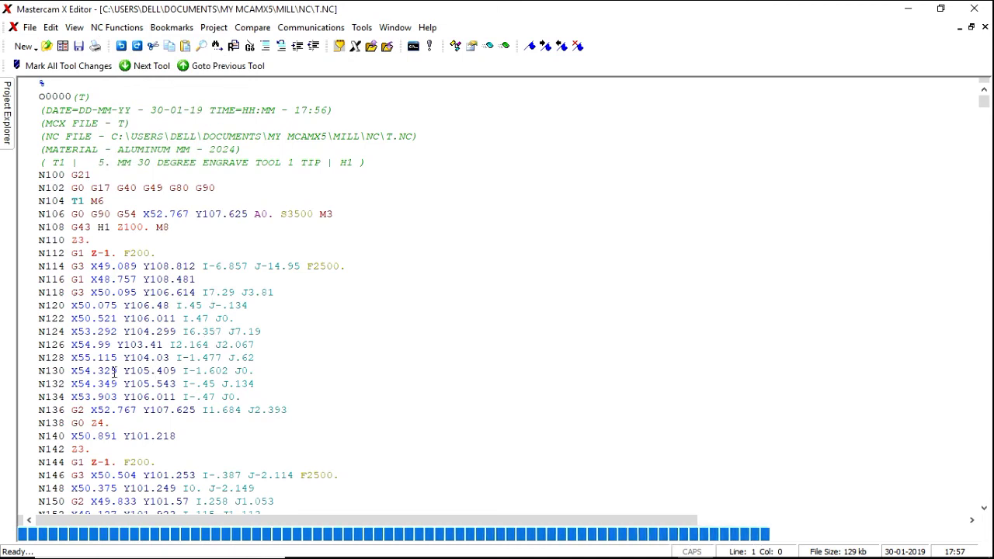
{"action": "scroll", "coordinate": [62, 336], "scroll_direction": "down", "scroll_amount": 10}
{"action": "scroll", "coordinate": [62, 336], "scroll_direction": "down", "scroll_amount": 5}
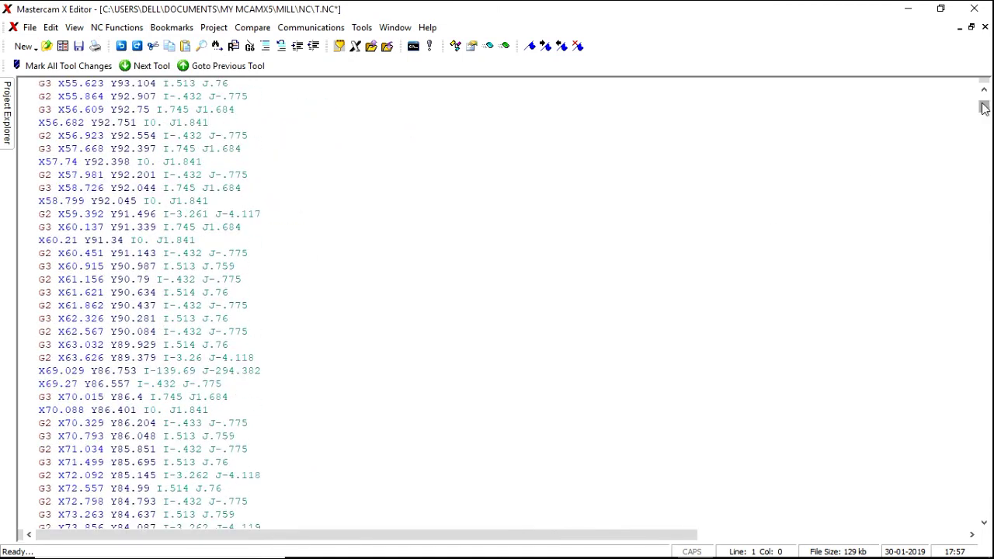
{"action": "left_click_drag", "start_coordinate": [984, 108], "coordinate": [984, 227]}
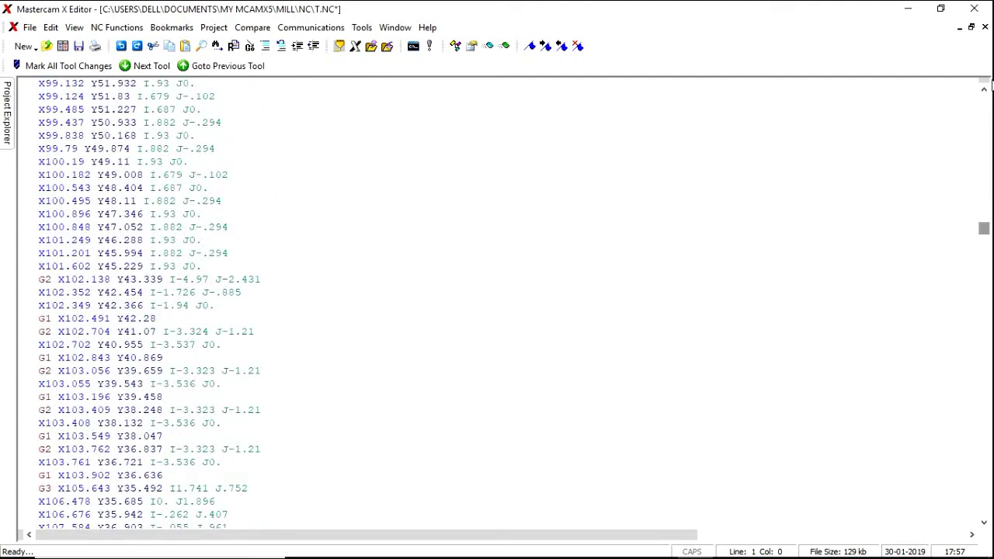
{"action": "left_click", "coordinate": [974, 8]}
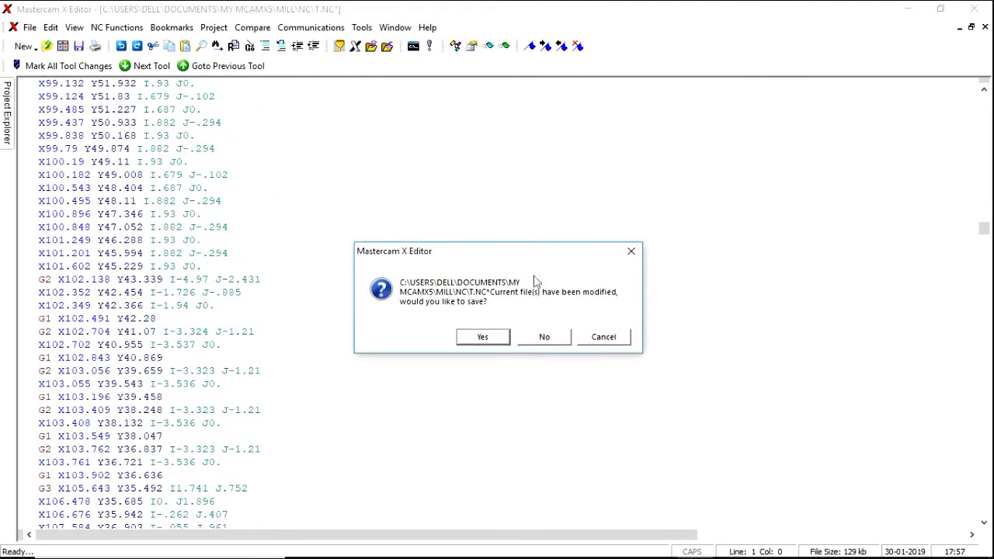
{"action": "left_click", "coordinate": [546, 338]}
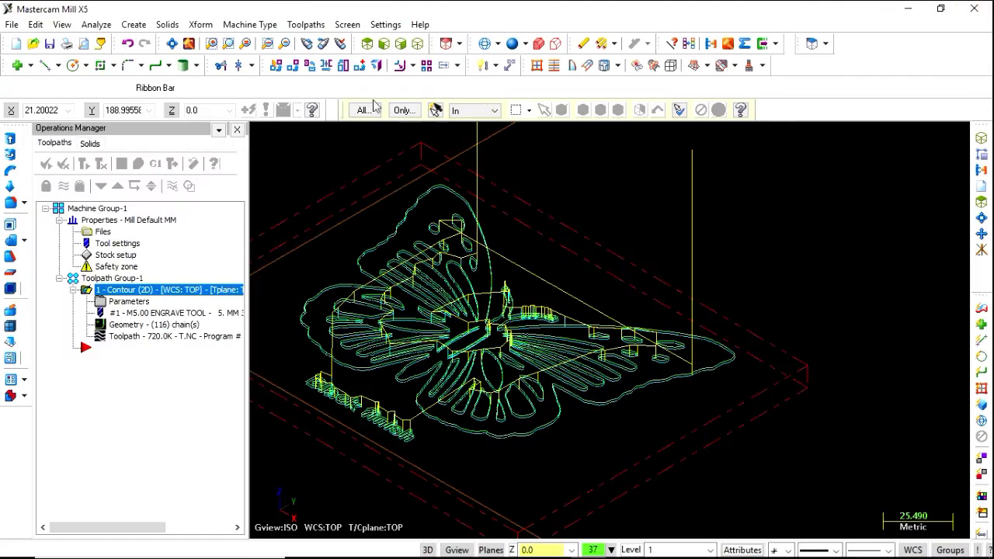
{"action": "left_click", "coordinate": [122, 165]}
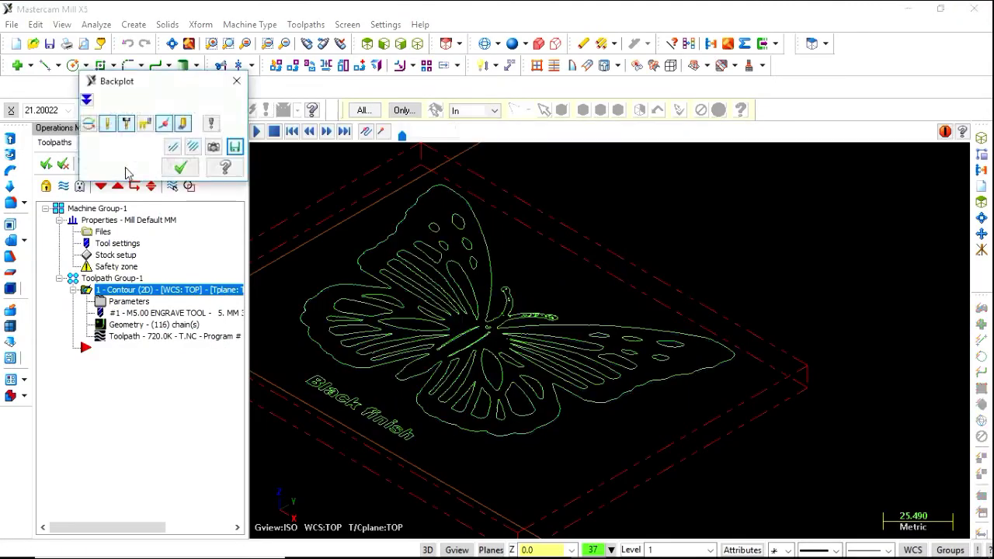
{"action": "left_click", "coordinate": [86, 101]}
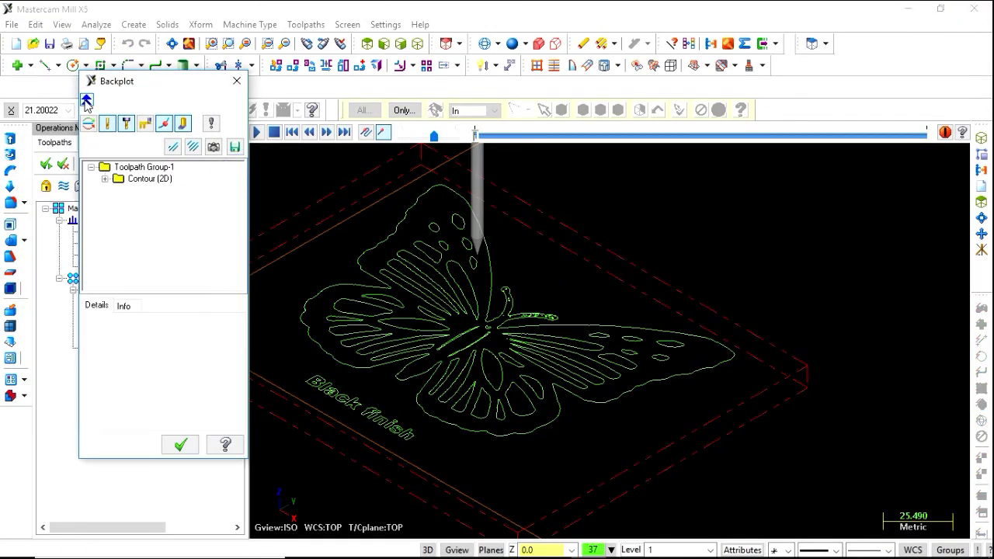
{"action": "left_click", "coordinate": [124, 307]}
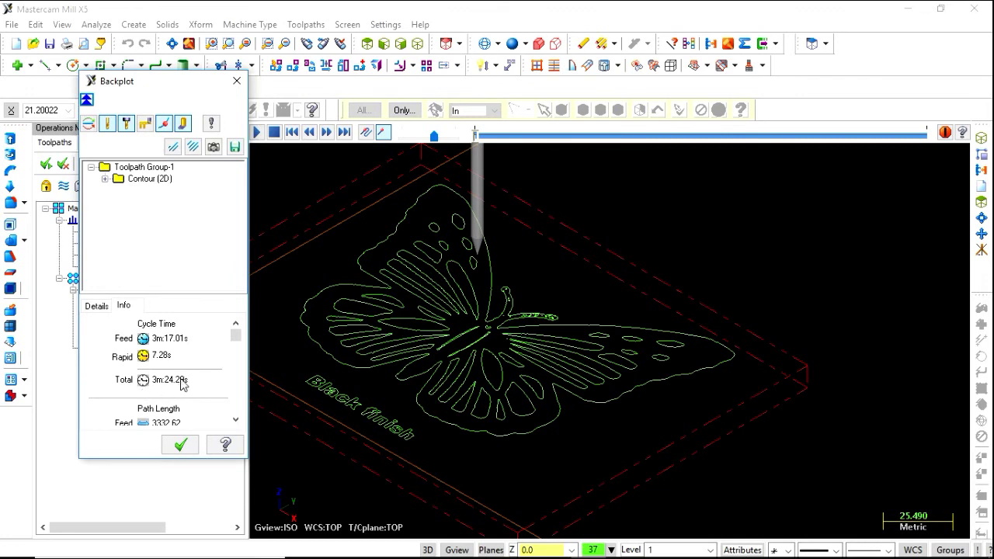
{"action": "left_click", "coordinate": [180, 447]}
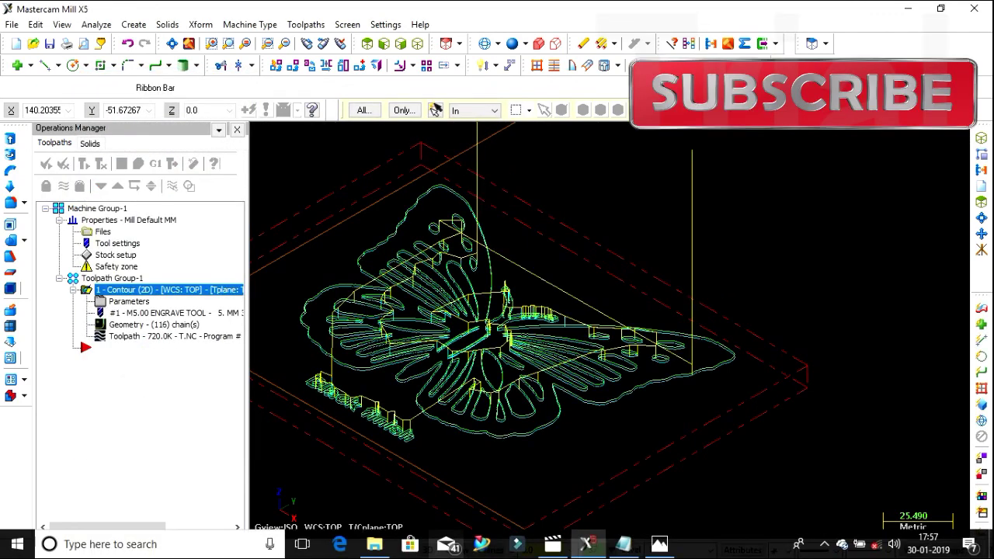
- In Notepad, finish the closing lines 'thank you for watching' and '*SUBSCRIBE MY CHANNEL'
{"action": "left_click", "coordinate": [626, 546]}
{"action": "type", "text": "*thank you"}
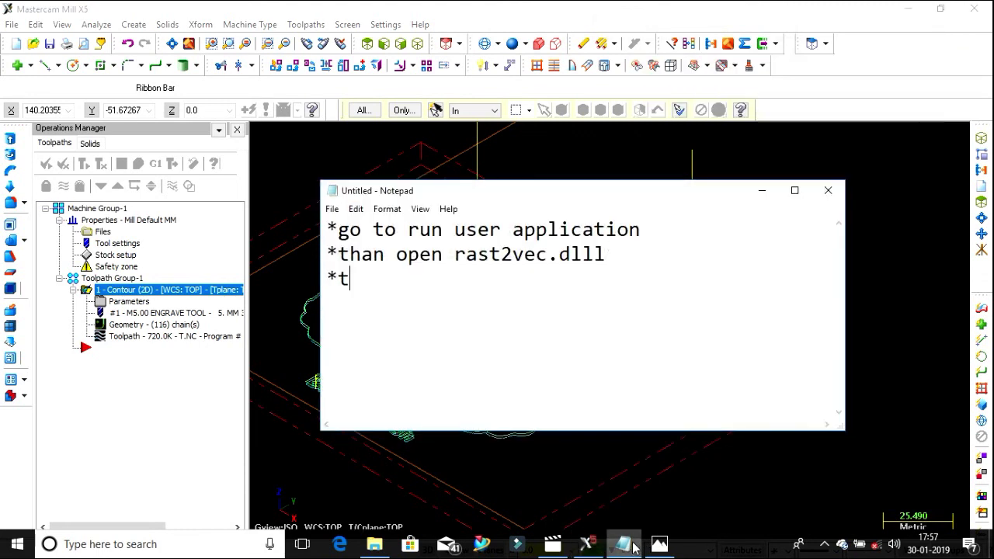
{"action": "type", "text": " for"}
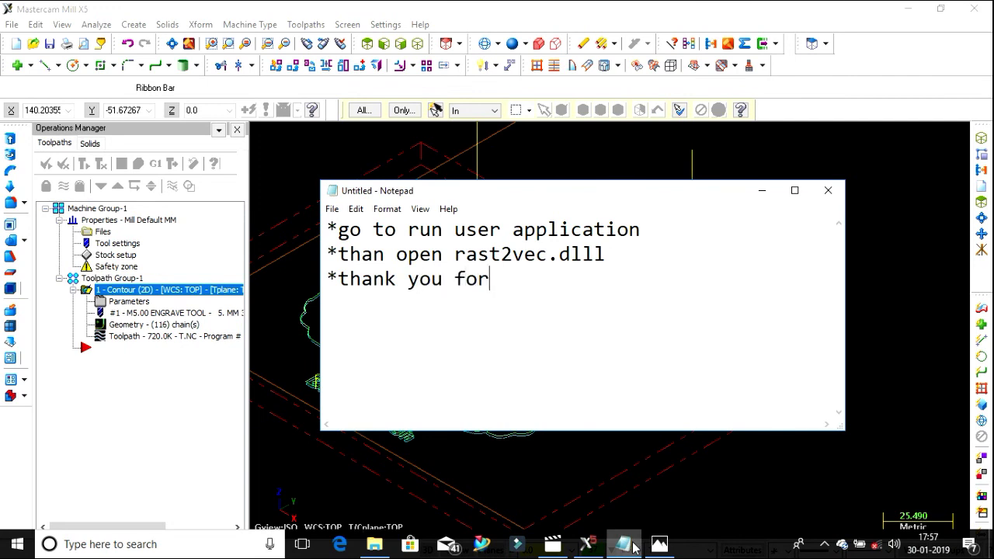
{"action": "type", "text": " watching"}
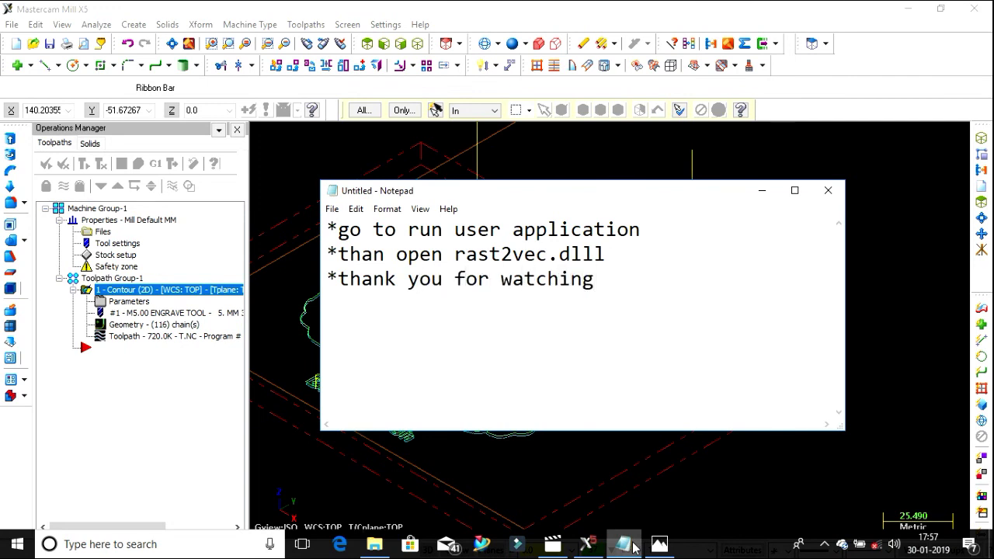
{"action": "type", "text": " *SUBSCRIBE MY C"}
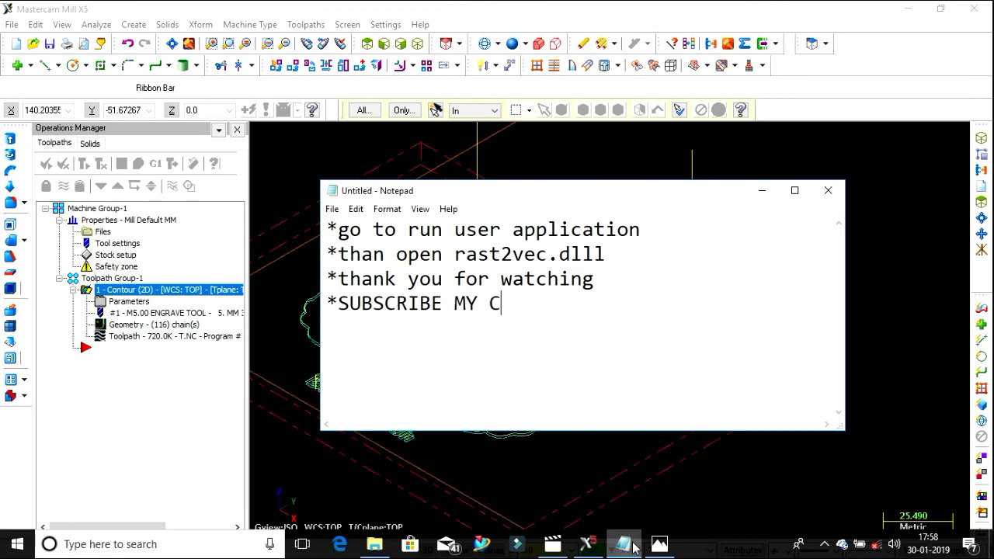
{"action": "type", "text": "HANNEL"}
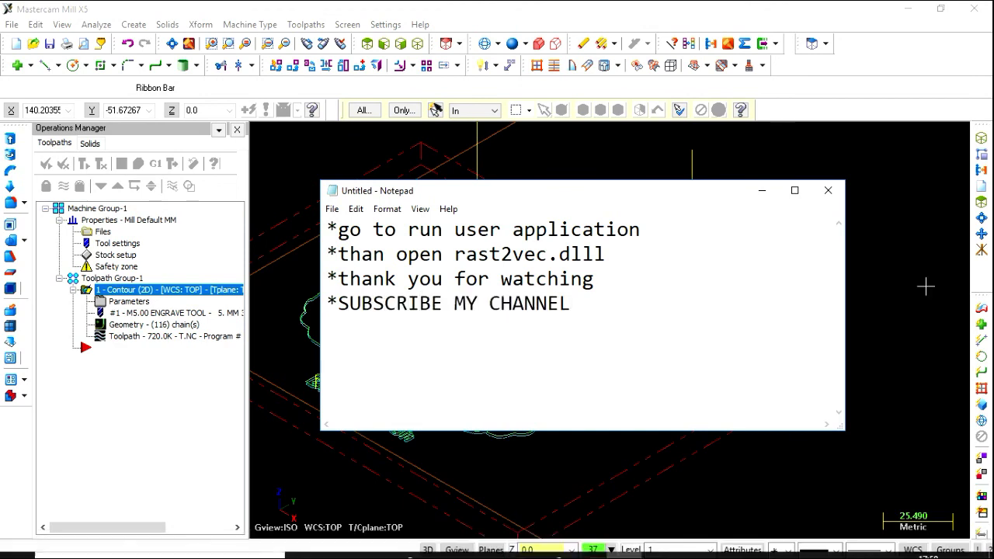
{"action": "left_click", "coordinate": [826, 549]}
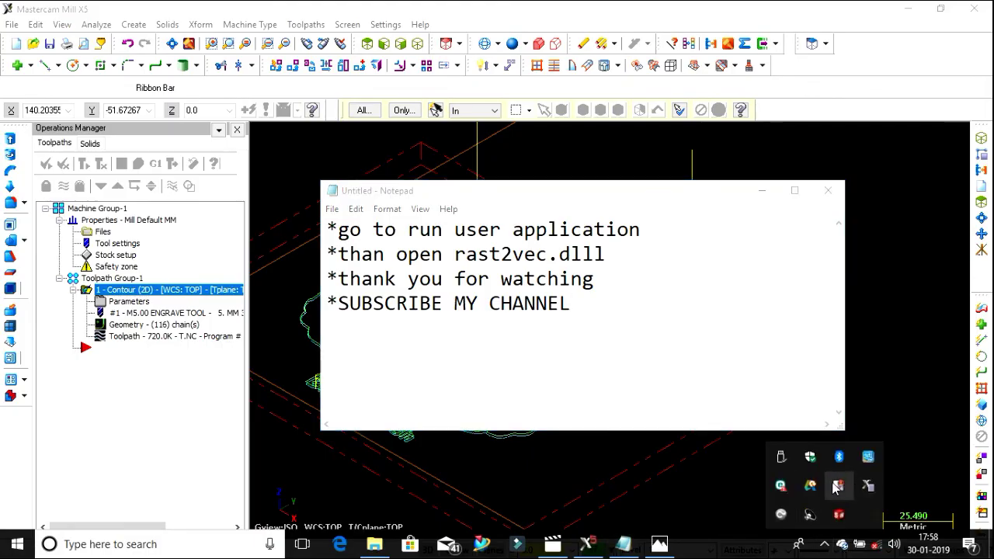